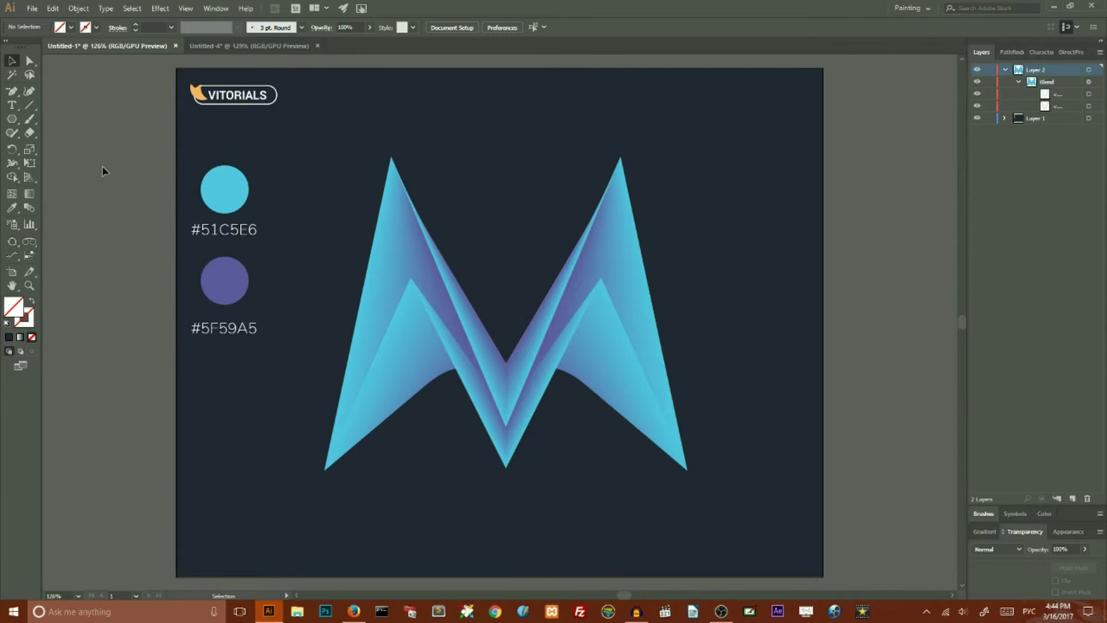
- Check the New Document preset with pixel units, close it, and return to Untitled-4
click(32, 9)
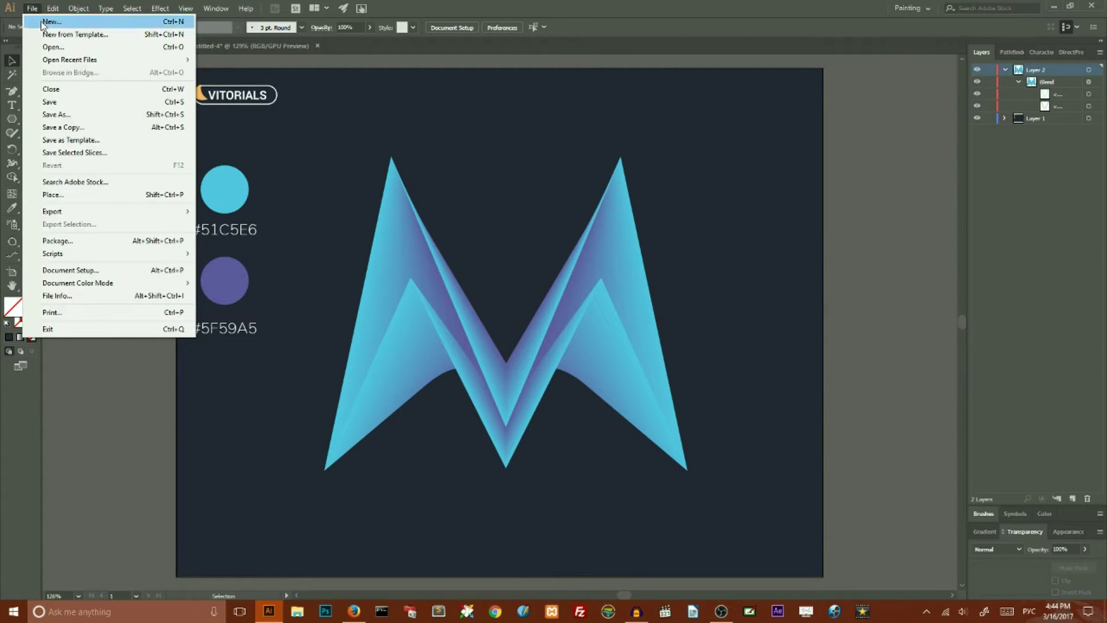
click(51, 21)
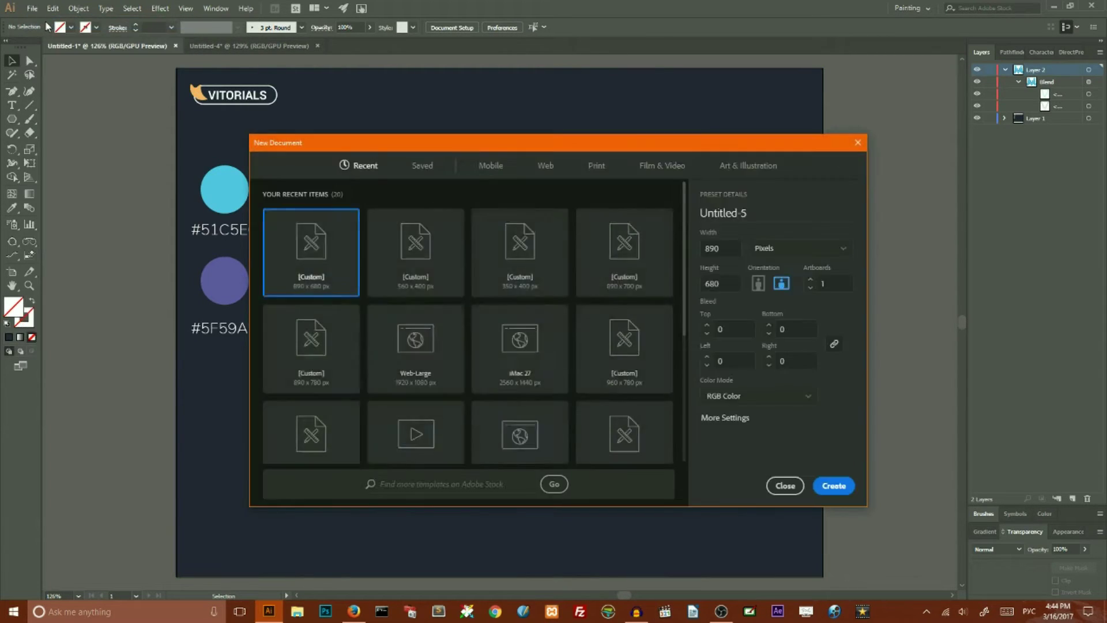
click(796, 249)
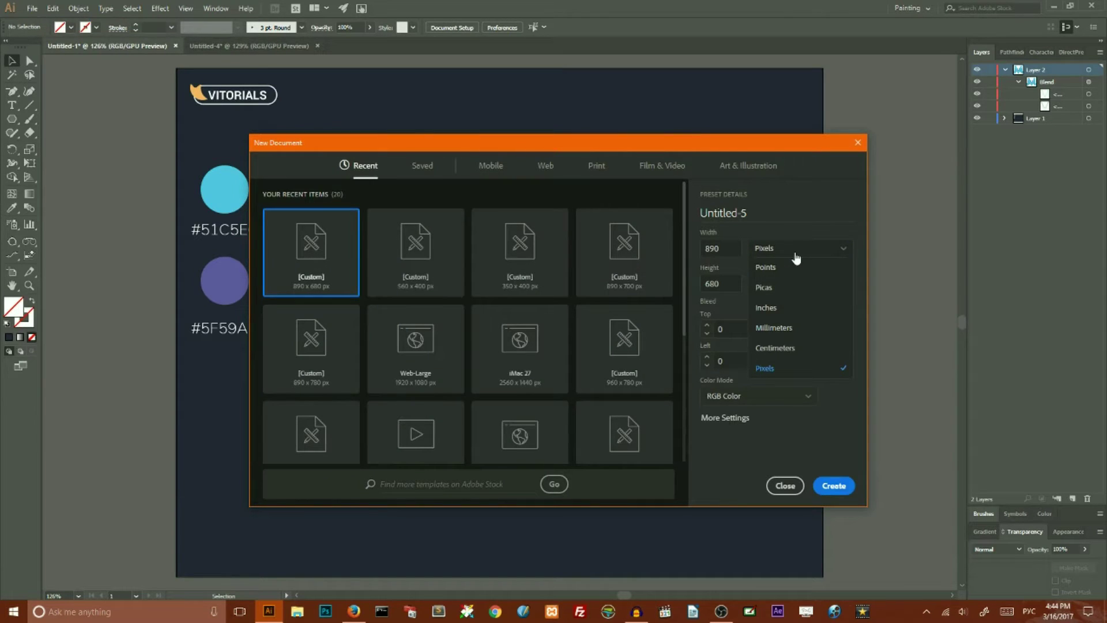
click(795, 255)
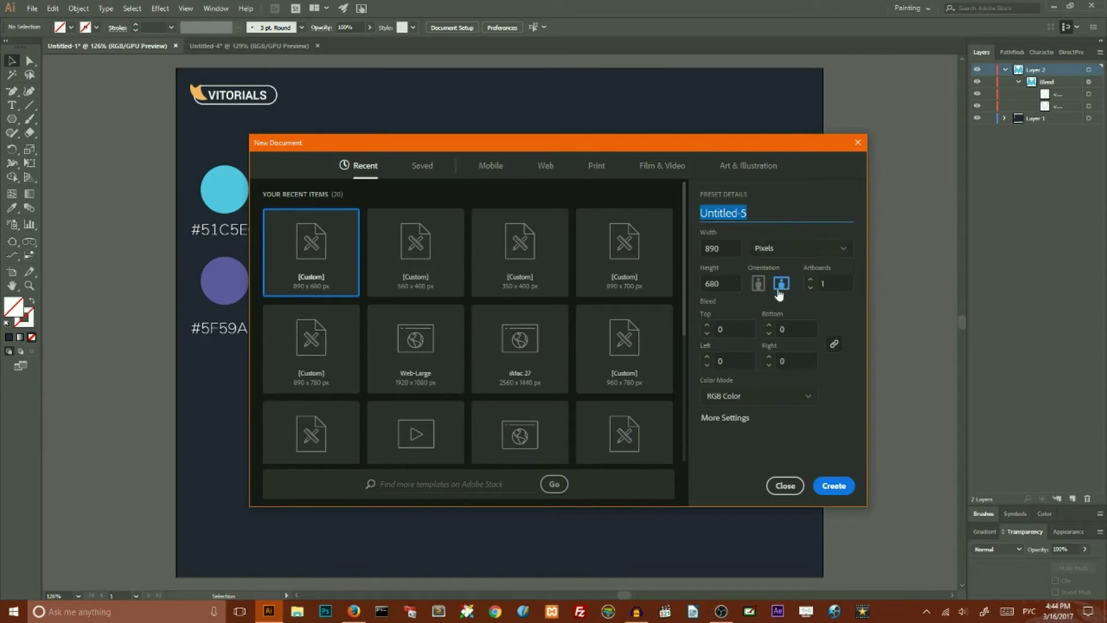
click(786, 485)
click(245, 50)
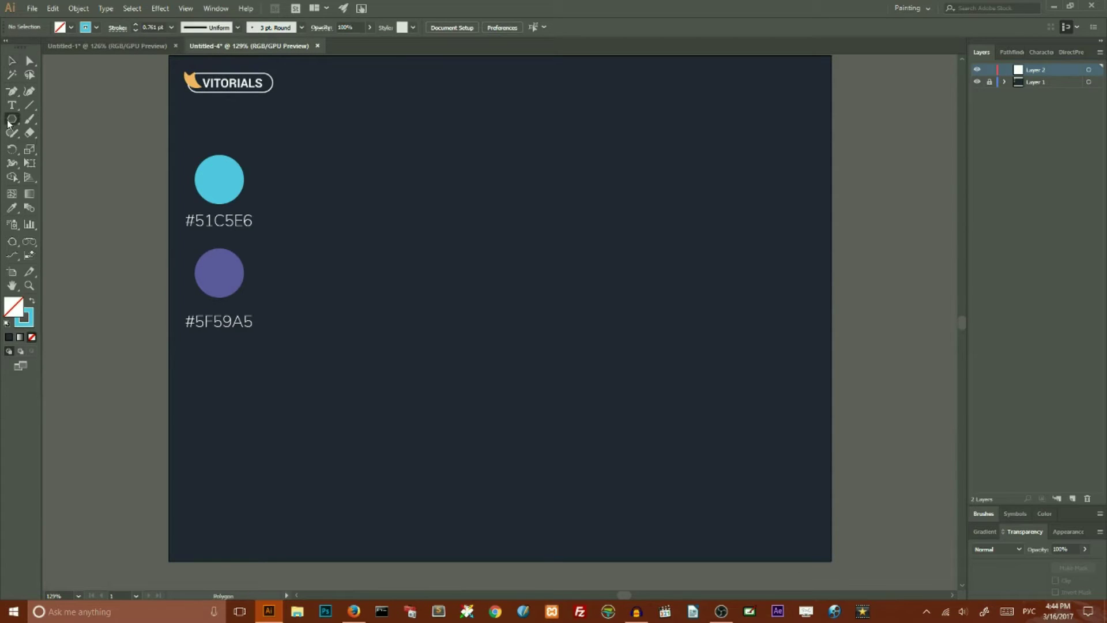
- Draw a five-sided polygon at the artboard centre with the Polygon tool
click(12, 118)
click(60, 161)
click(481, 270)
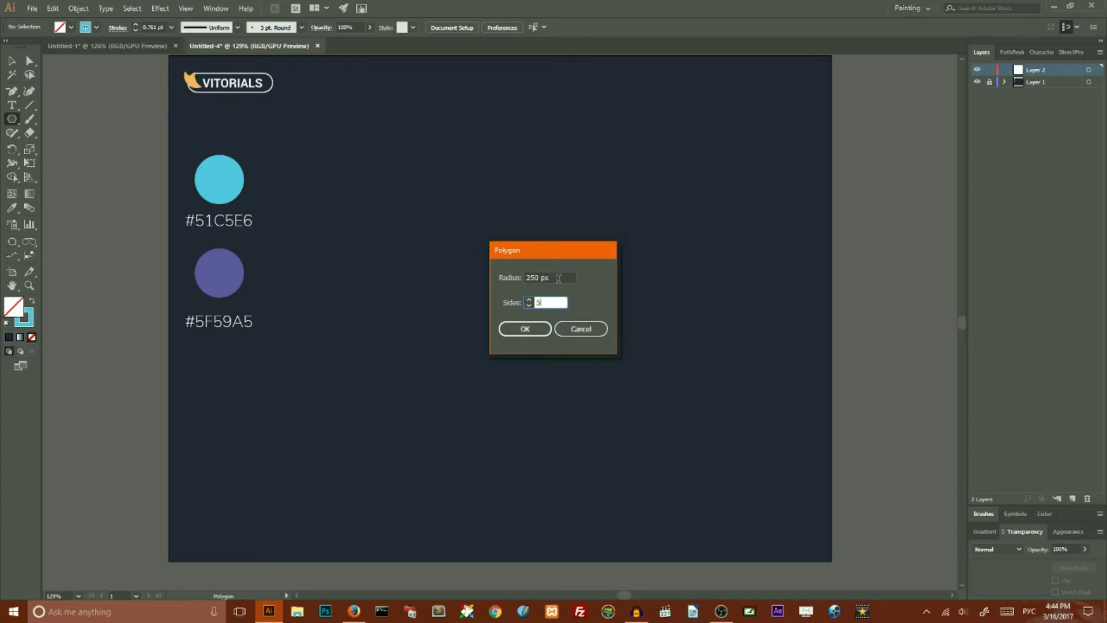
click(525, 331)
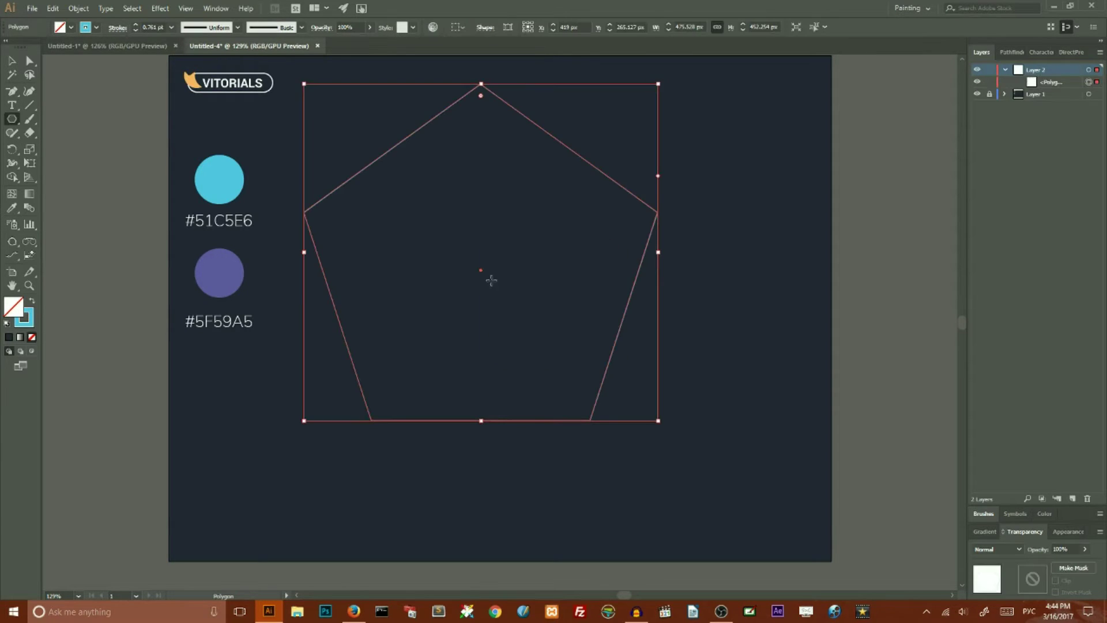
- Move the pentagon toward the centre and give it a cyan #51C5E6 outline, no fill
click(12, 60)
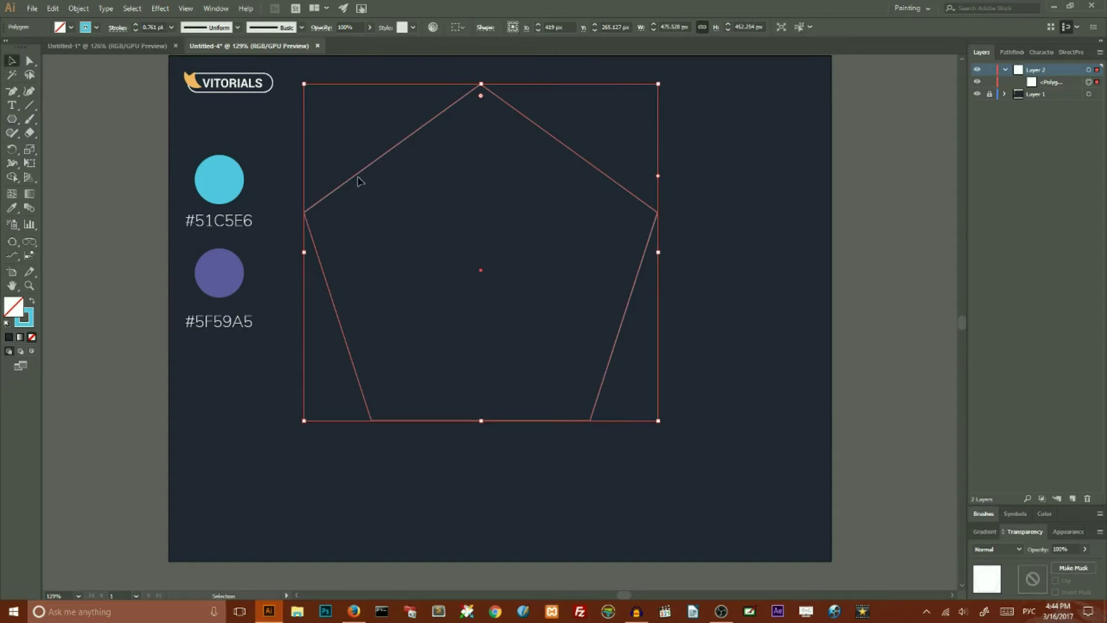
click(360, 197)
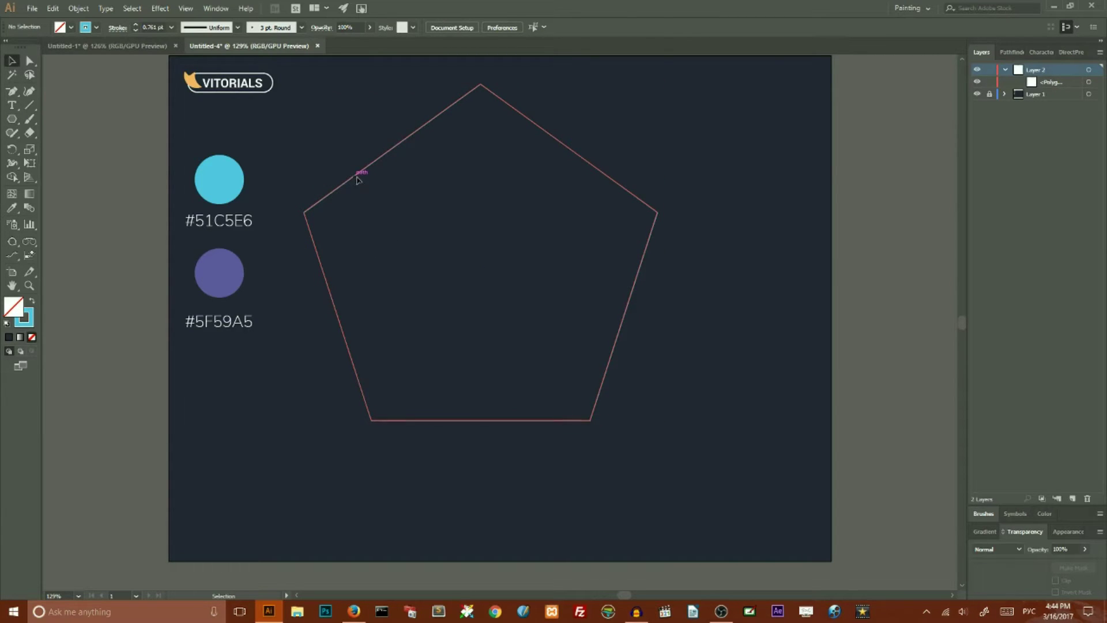
drag(358, 179, 394, 217)
key(i)
click(219, 179)
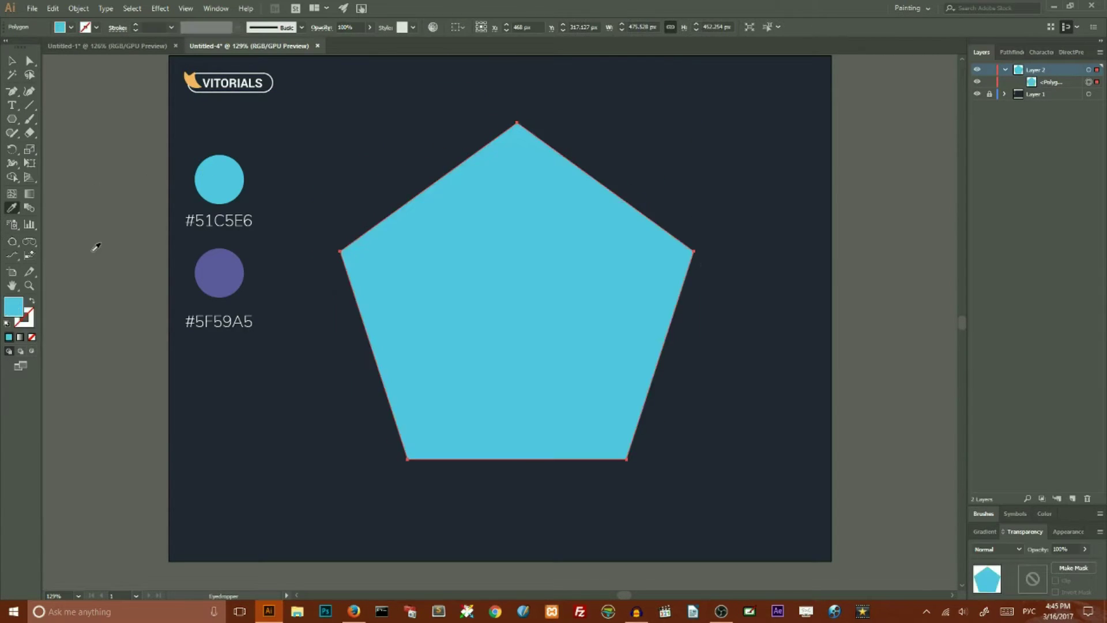
click(33, 300)
click(15, 61)
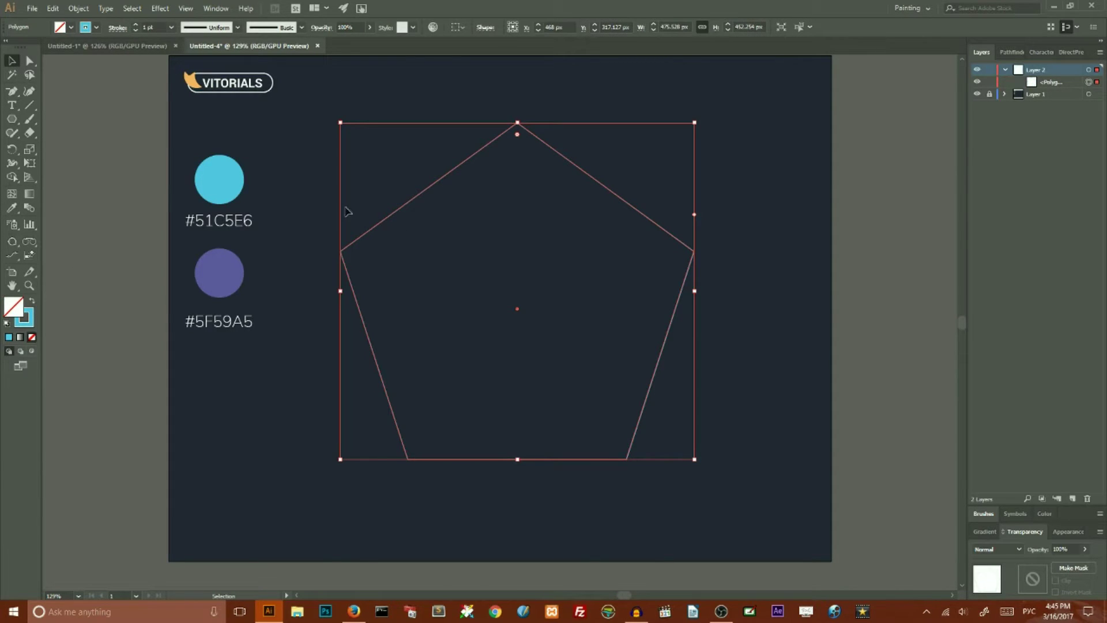
- Make an 80% uniformly scaled copy of the pentagon
double_click(31, 151)
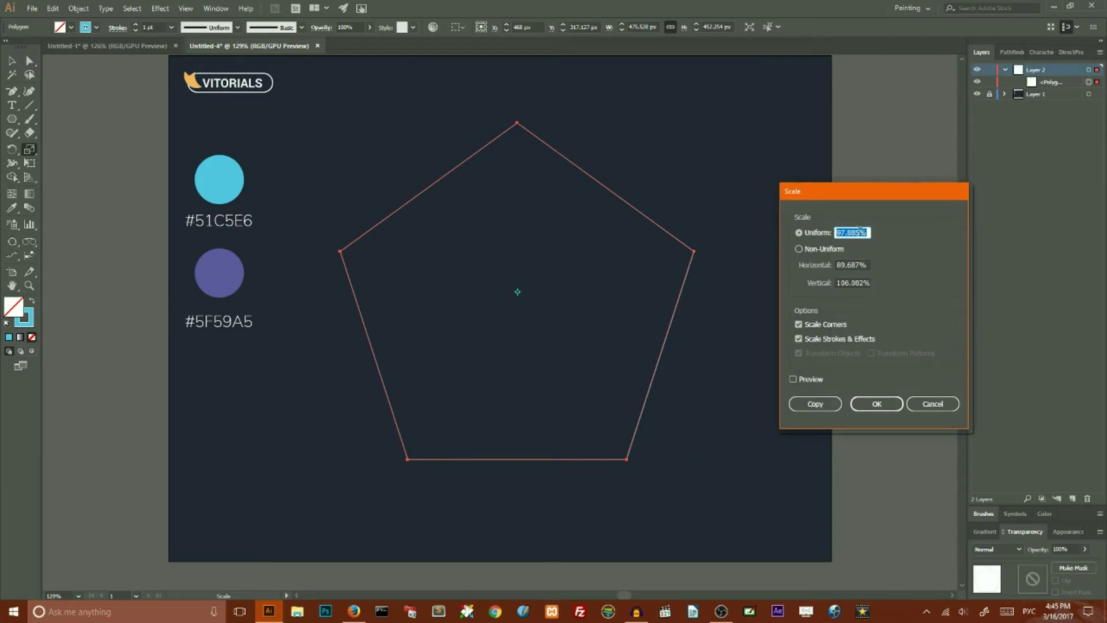
key(BackSpace)
text(80)
click(815, 403)
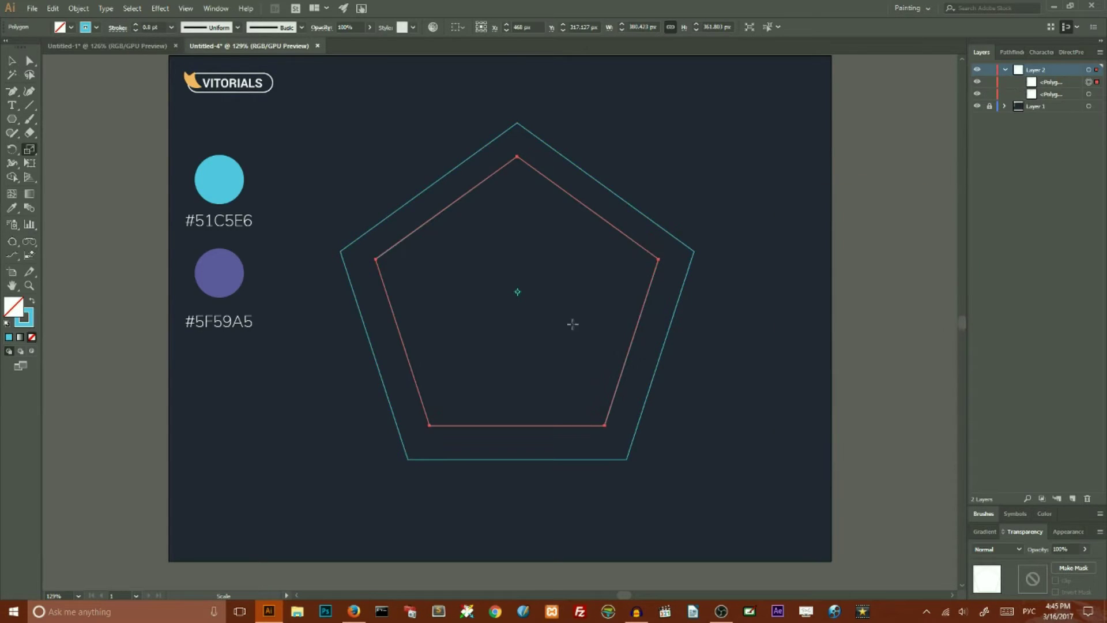
- Colour the copy with a purple #5F59A5 outline and no fill
click(12, 208)
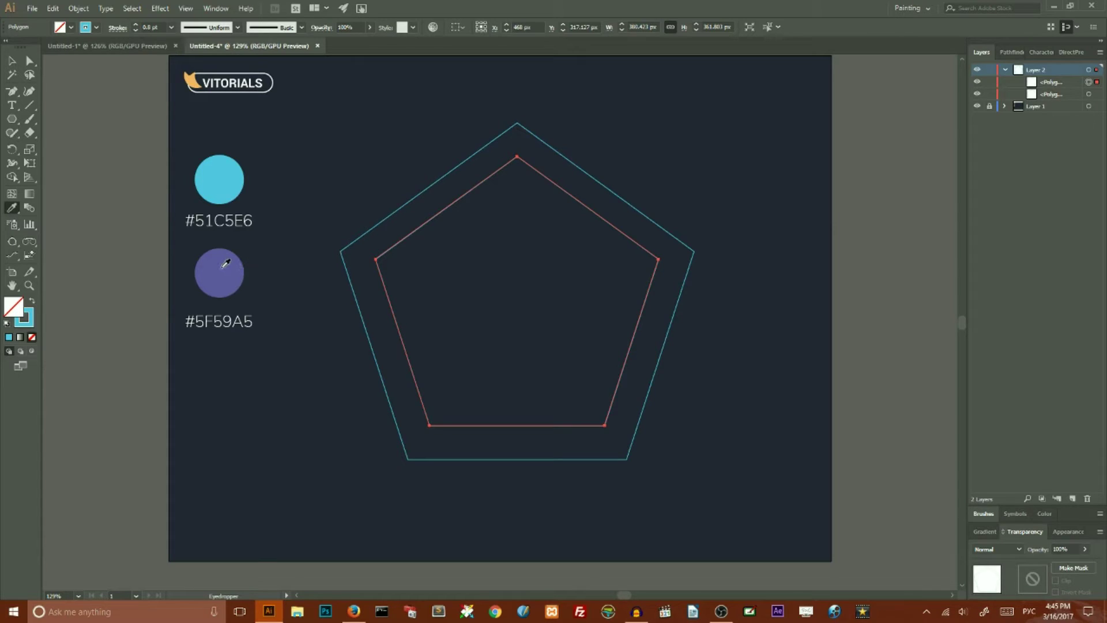
click(224, 263)
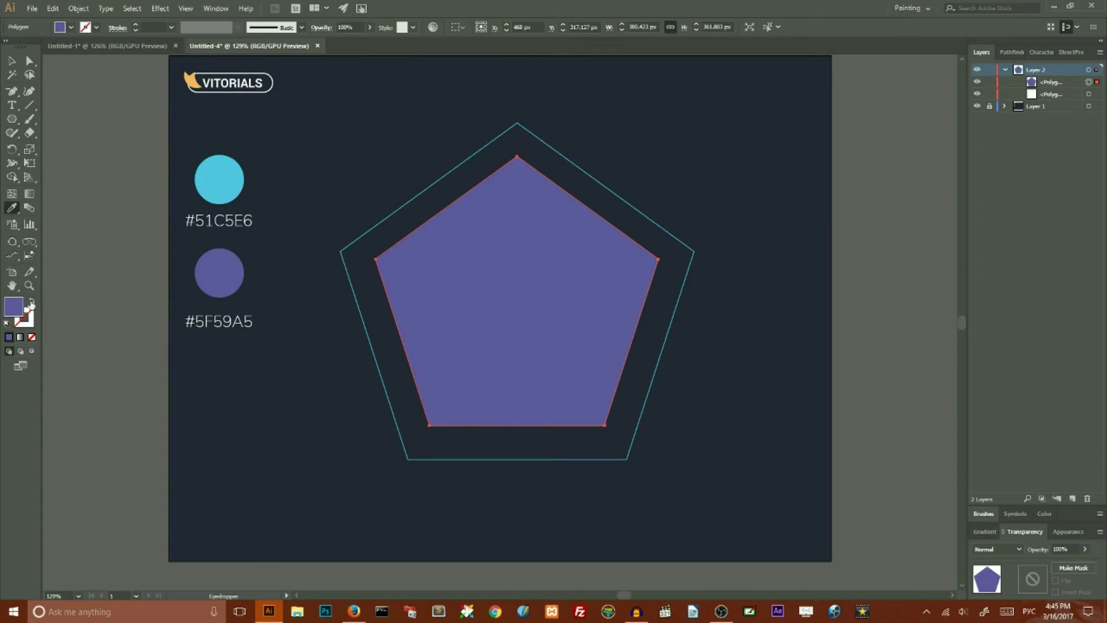
click(31, 301)
- Select both pentagons and set Blend Options to Specified Distance 0.1 px
click(13, 61)
drag(301, 137, 423, 299)
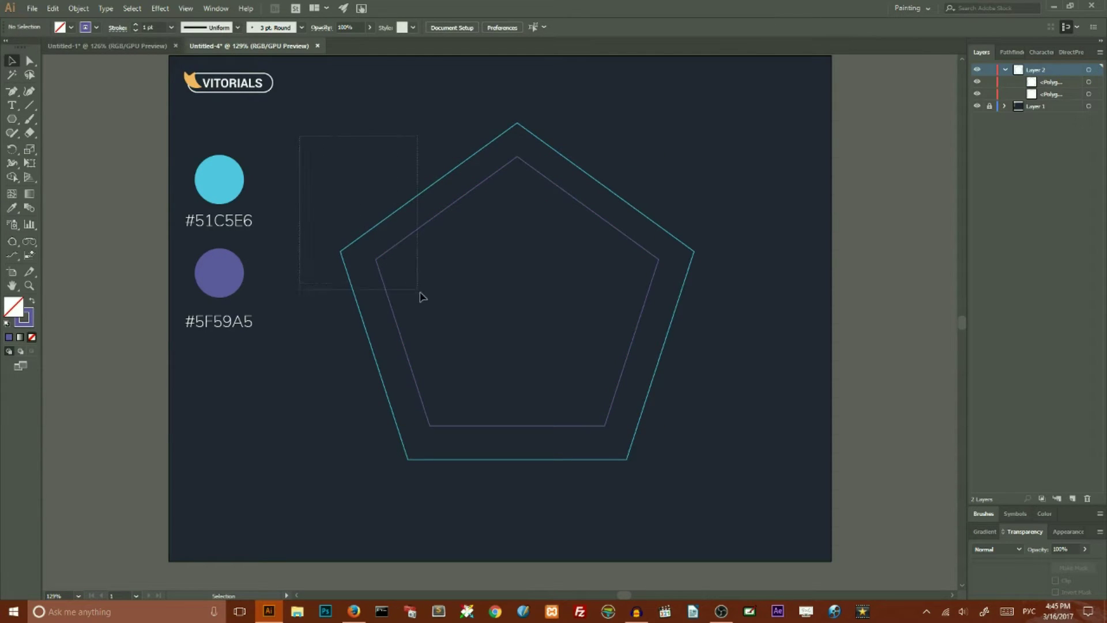
drag(301, 137, 423, 298)
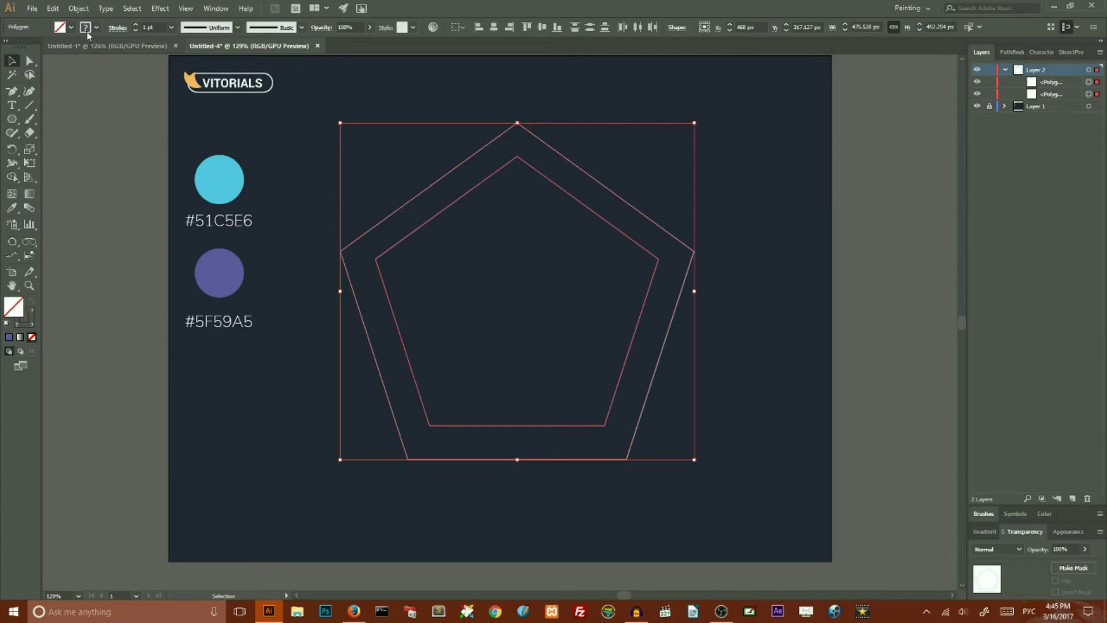
click(78, 9)
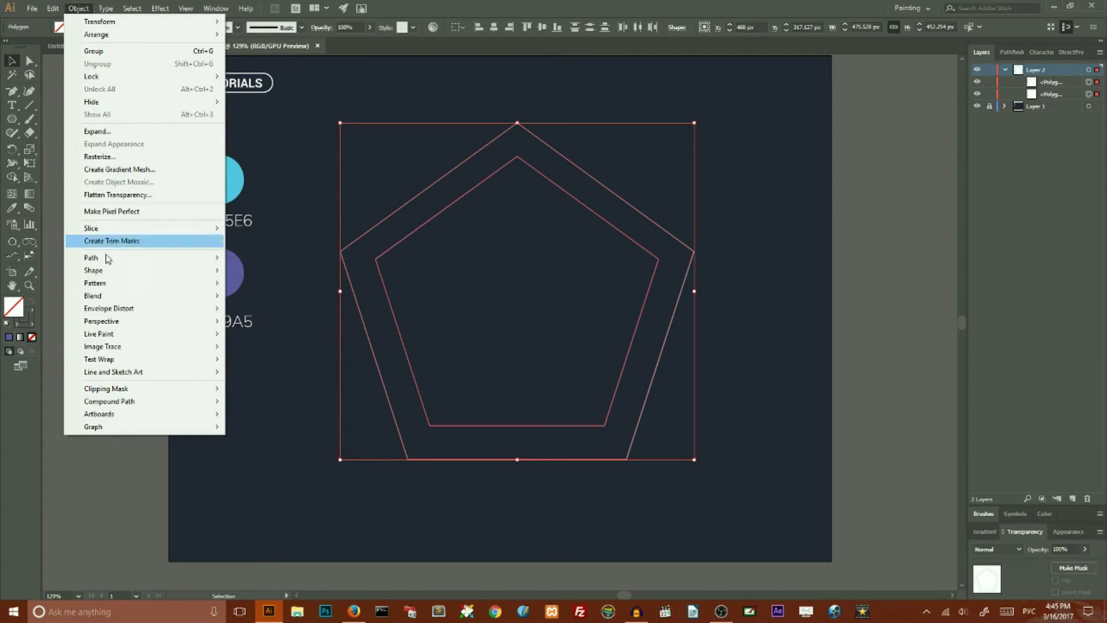
mouse_move(93, 296)
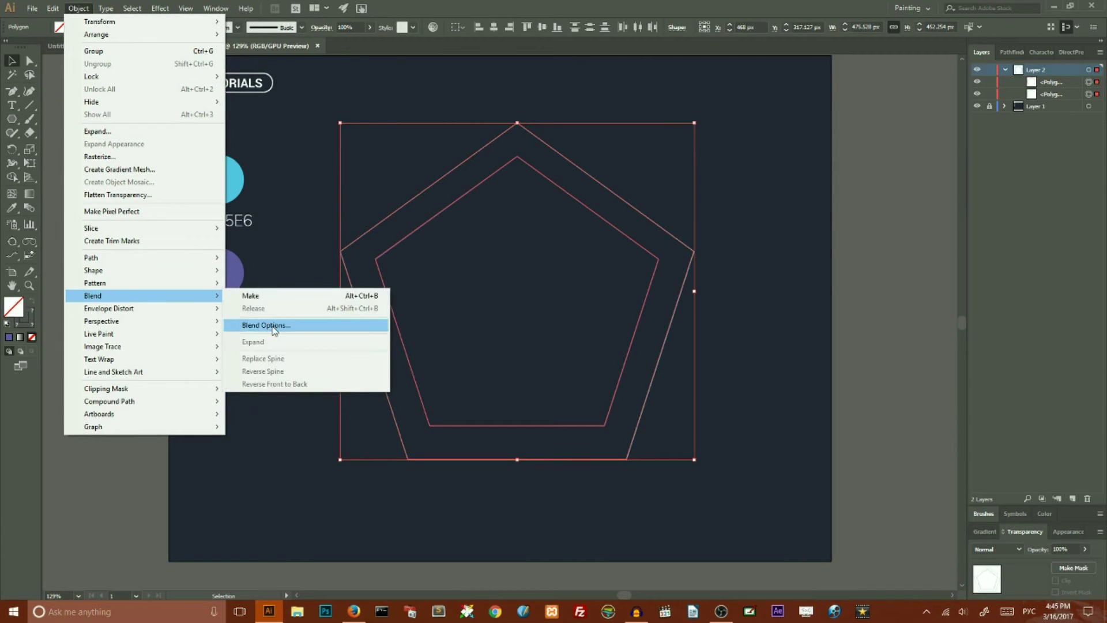
click(273, 328)
click(789, 128)
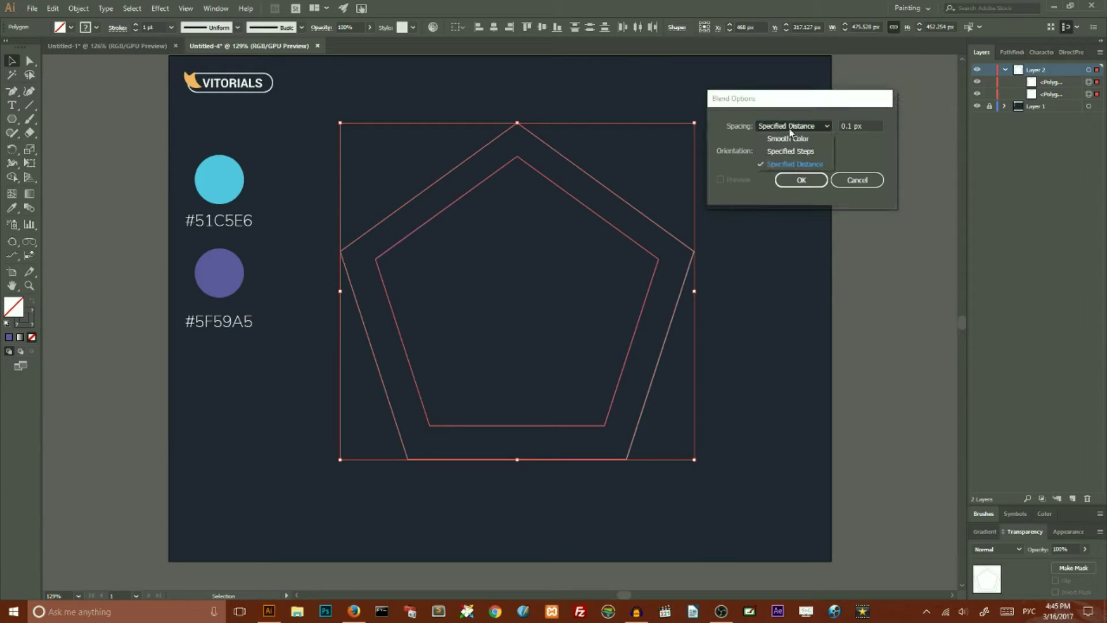
click(790, 164)
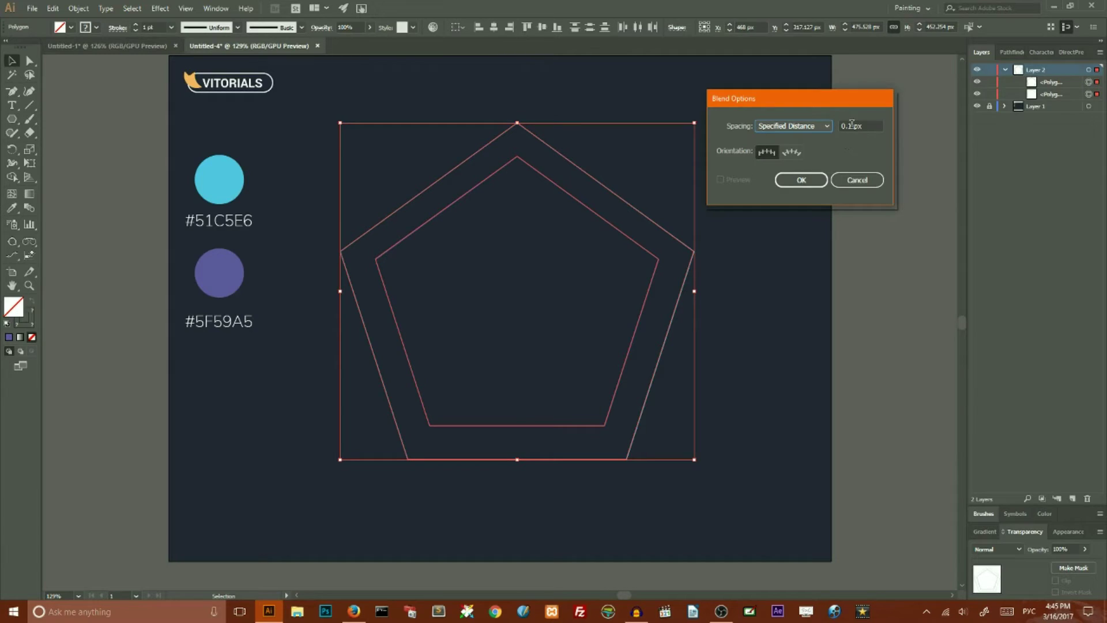
click(852, 126)
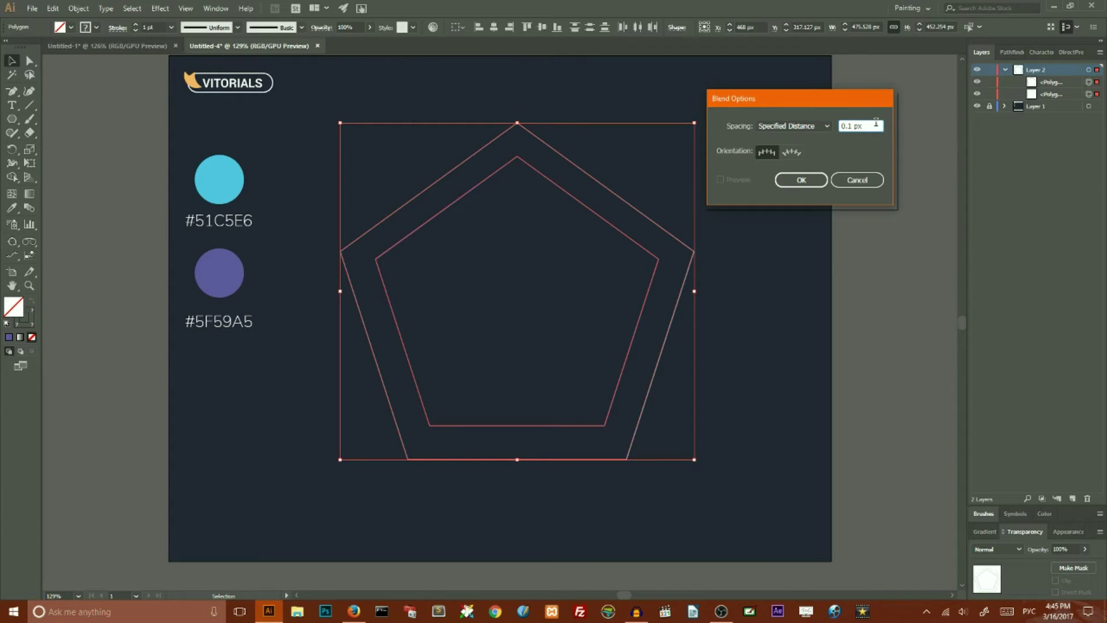
click(803, 181)
- Blend the two pentagons with Alt+Ctrl+B
key(a)
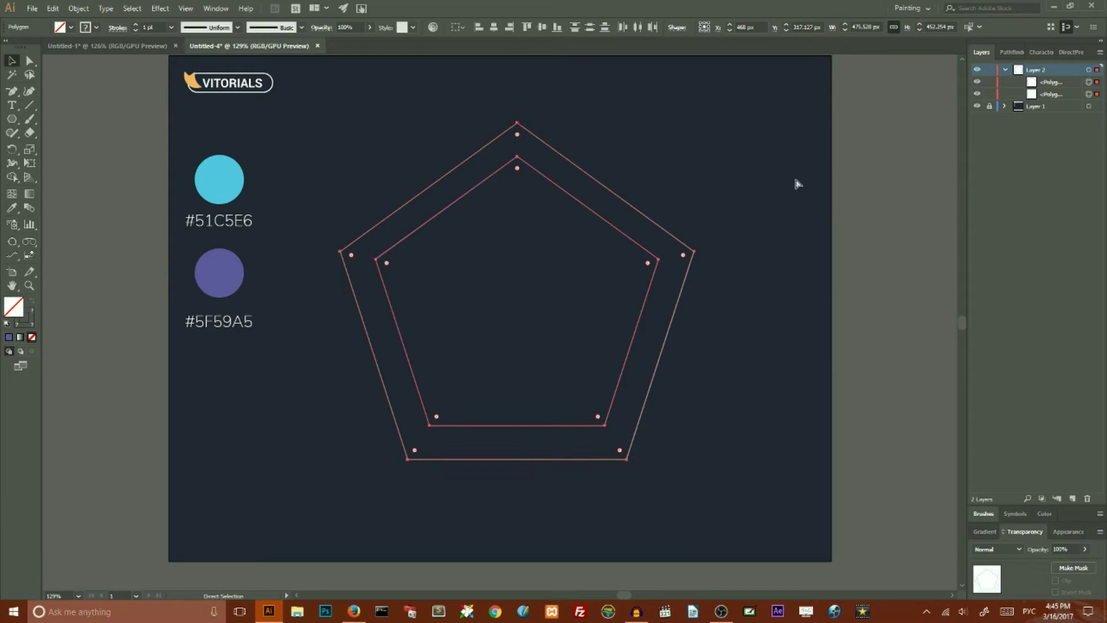
key(ctrl+alt+b)
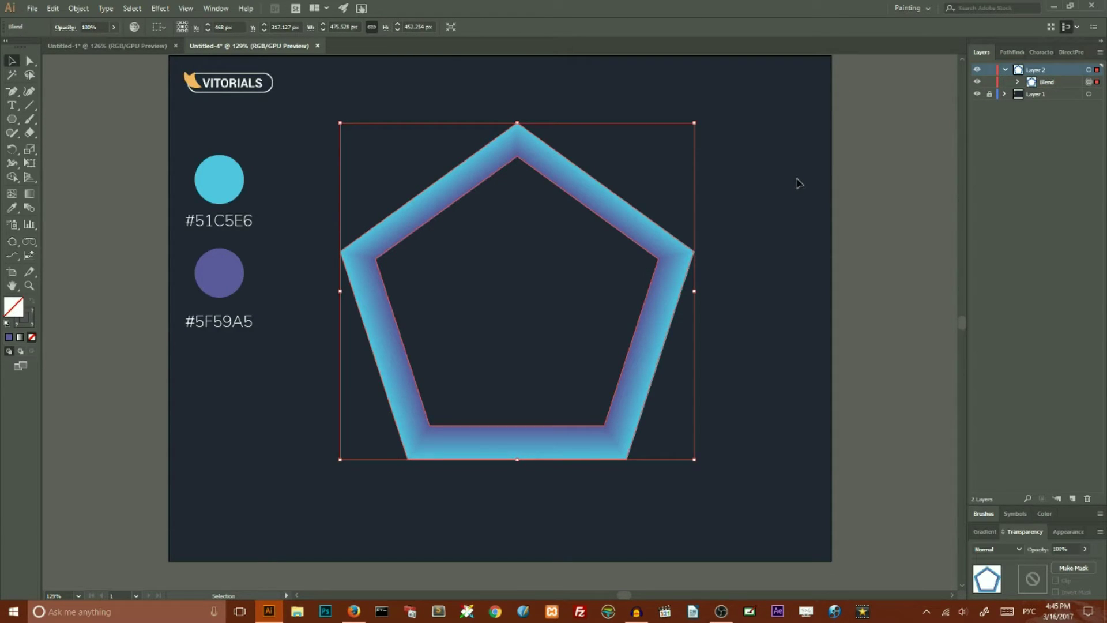
click(78, 8)
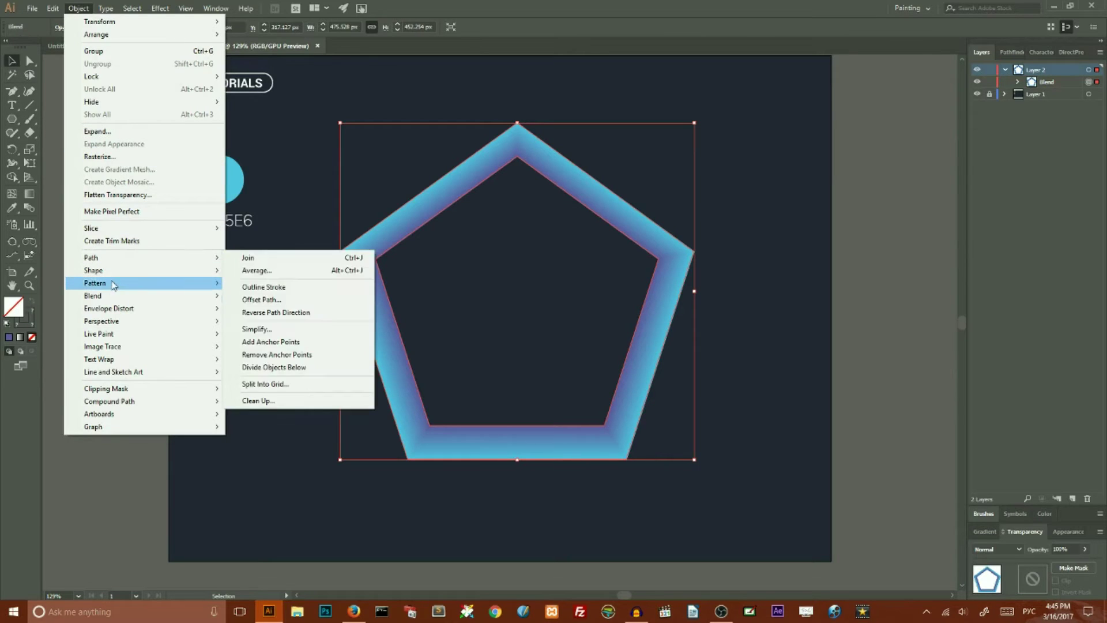
mouse_move(93, 295)
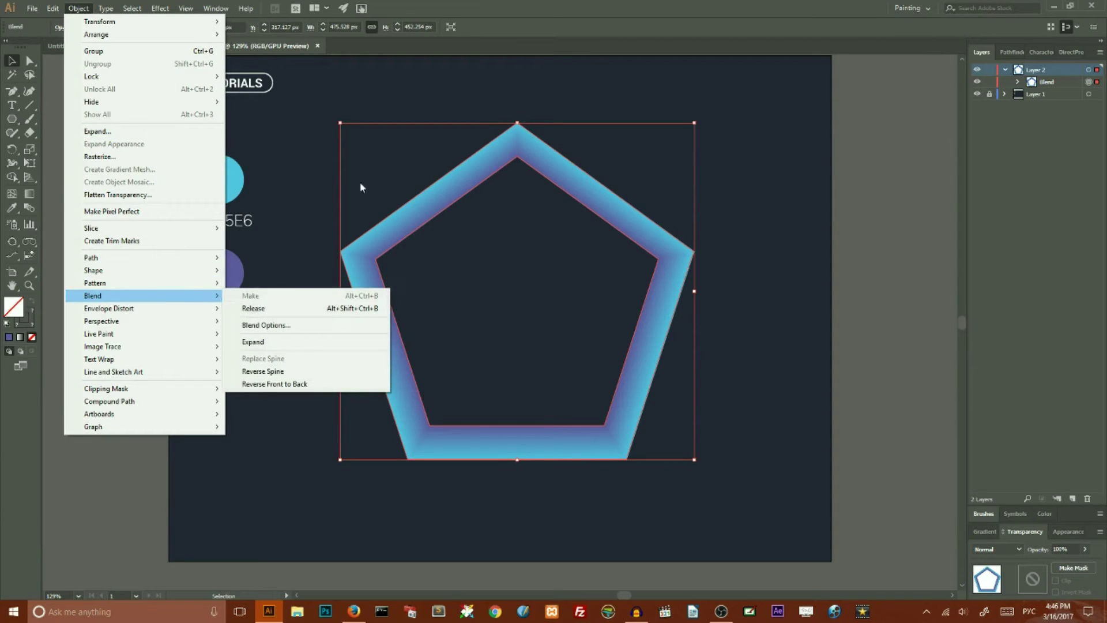
- Drag the outer pentagon's top anchor straight down to the bottom edge
click(448, 94)
click(29, 62)
drag(29, 63, 66, 68)
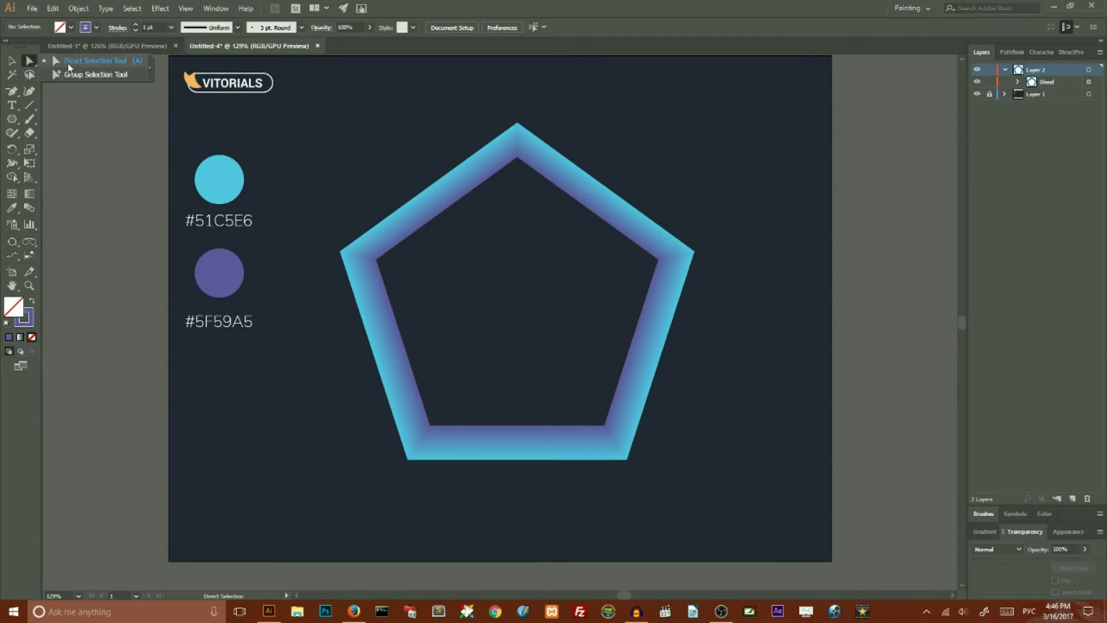
click(95, 61)
click(519, 127)
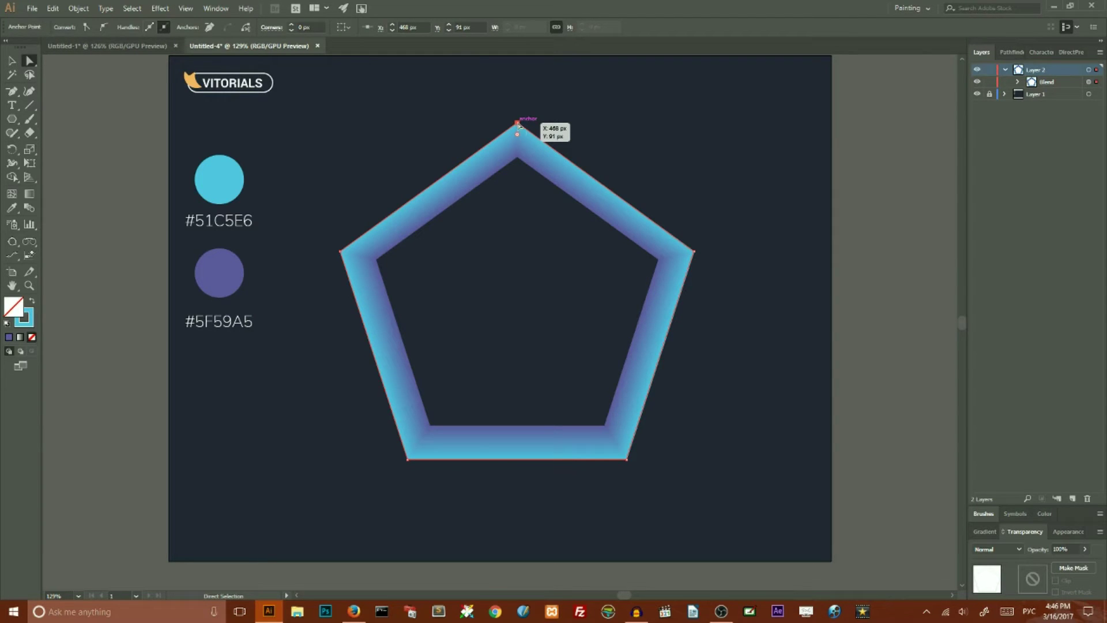
drag(519, 127, 520, 422)
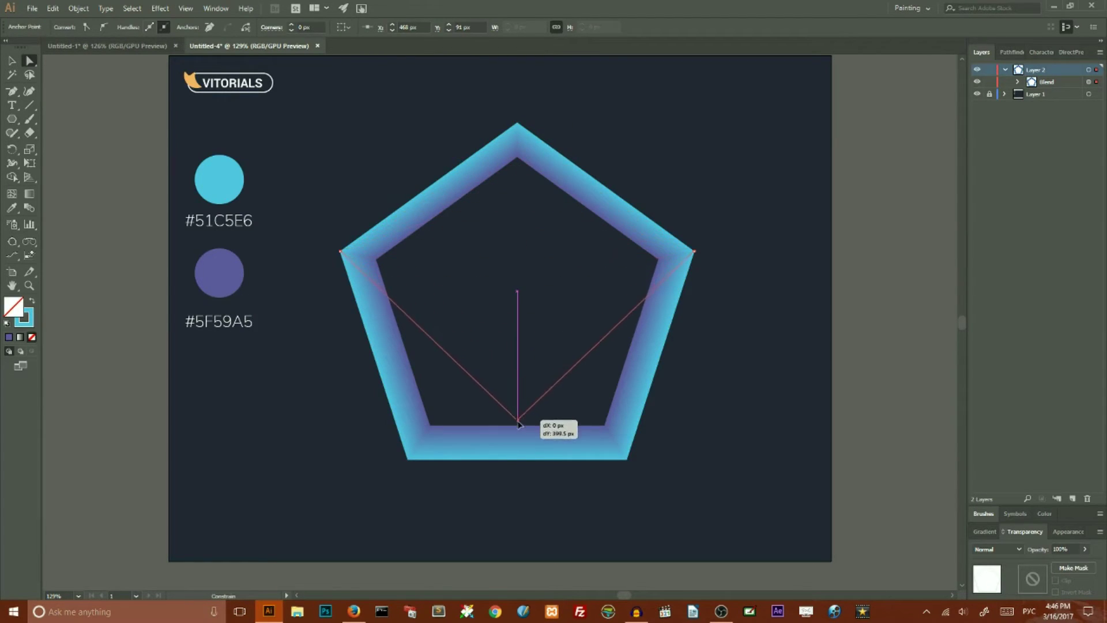
drag(518, 425, 517, 424)
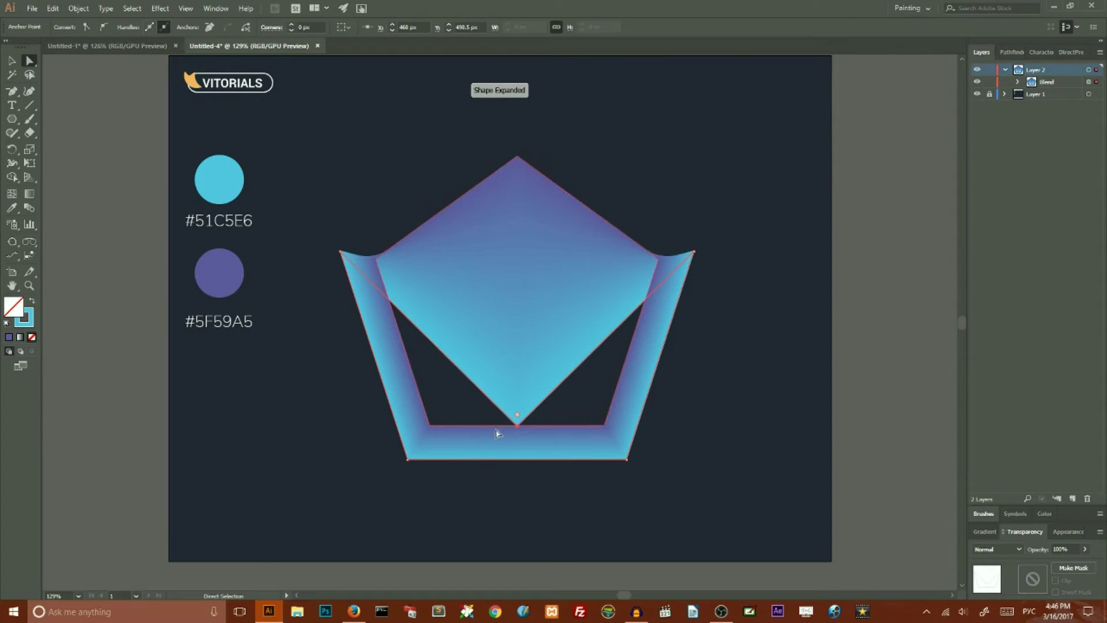
- Pull the inner path's top anchor down into a V
click(519, 161)
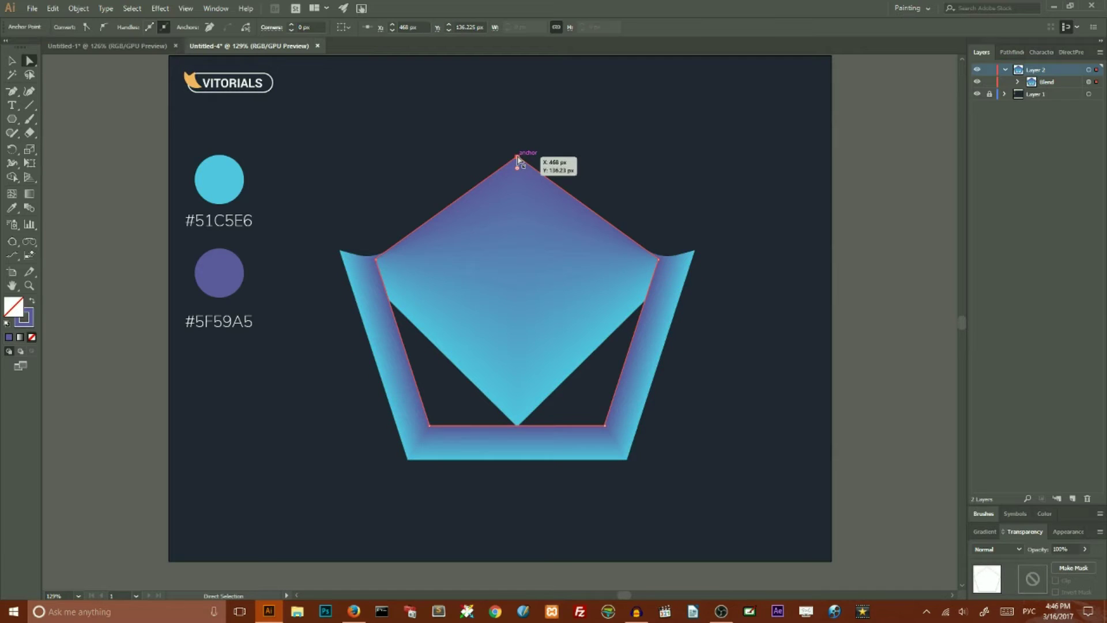
drag(519, 161, 519, 238)
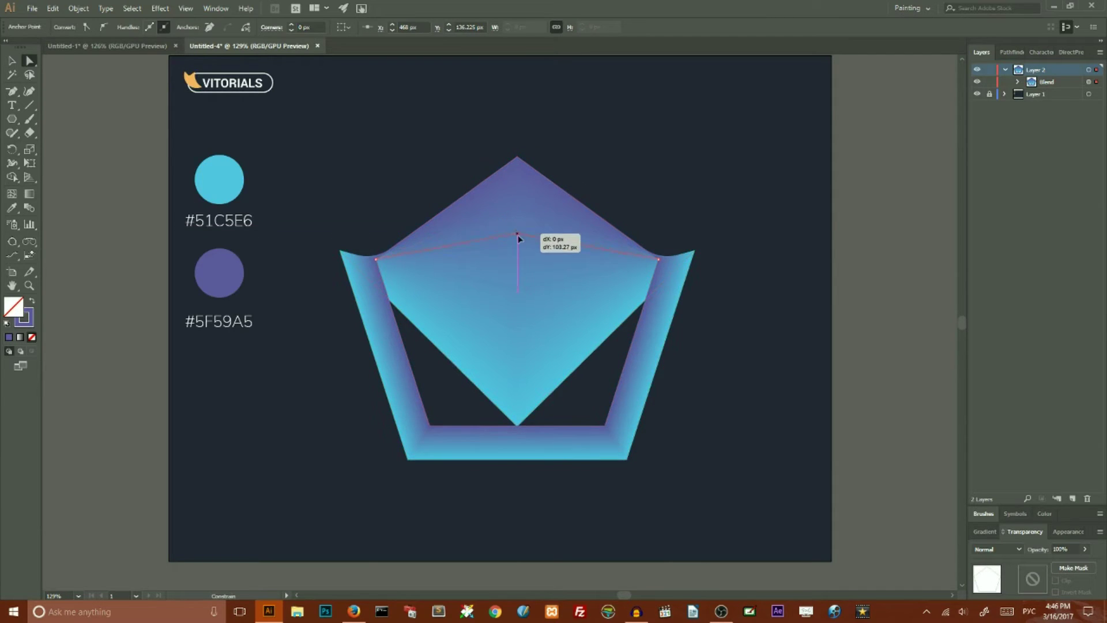
drag(519, 238, 516, 388)
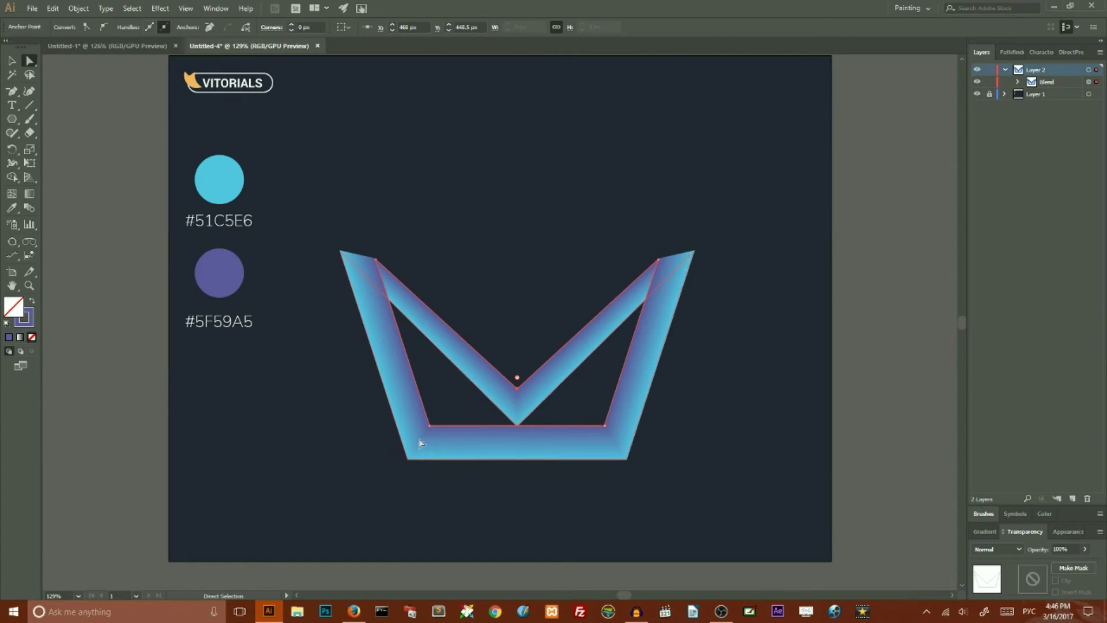
- Spread the two inner bottom anchors apart horizontally with the Scale tool
click(435, 423)
shift+click(606, 424)
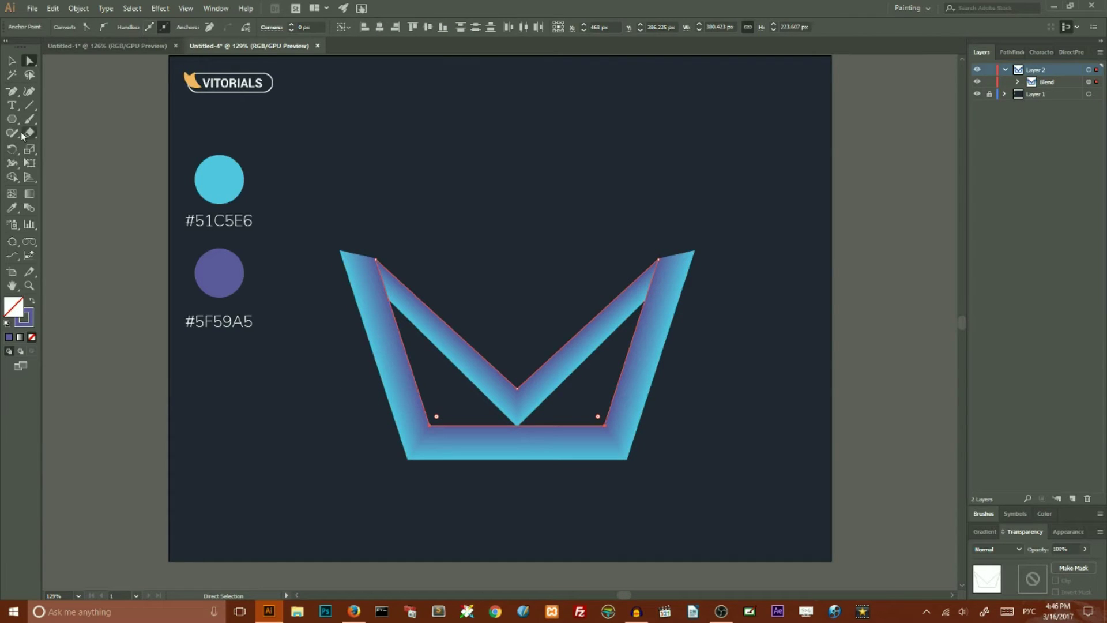
click(28, 153)
drag(28, 154, 29, 154)
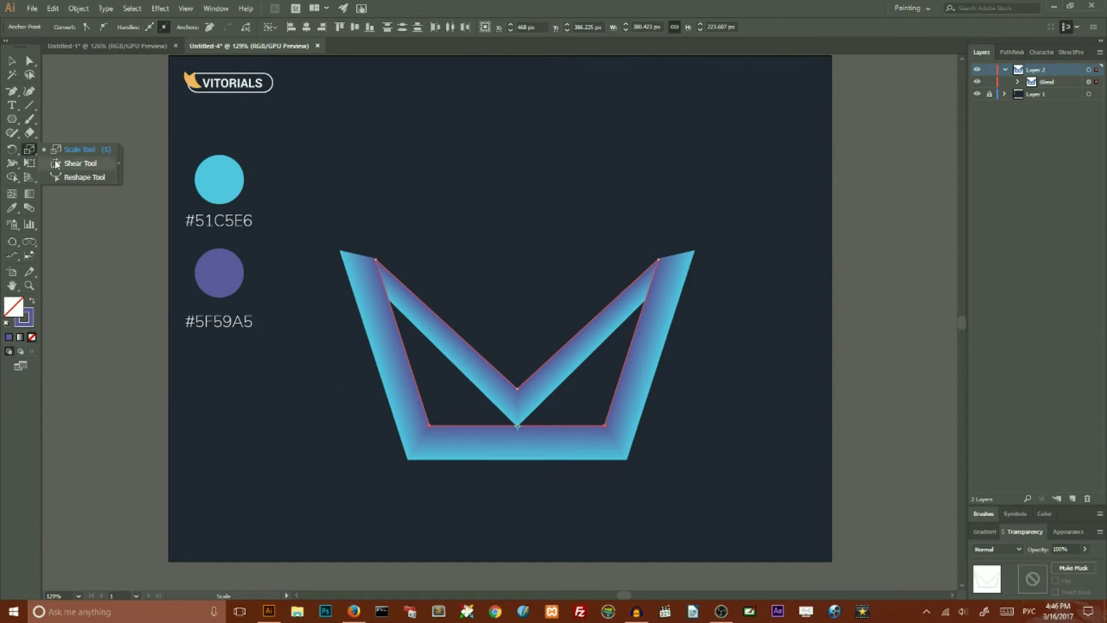
click(86, 152)
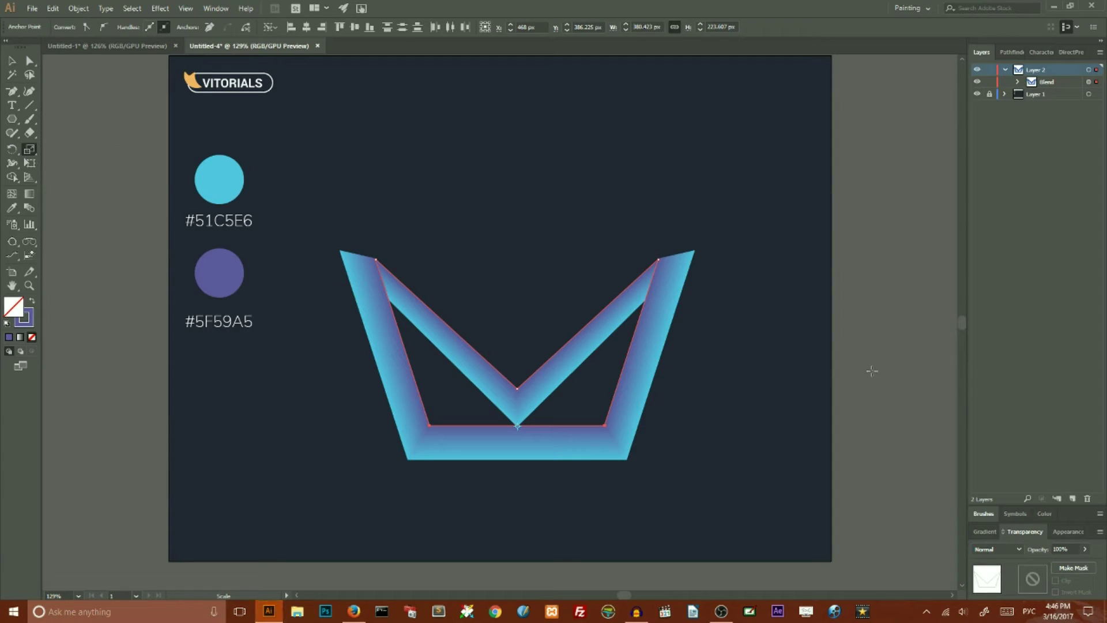
mouse_move(805, 373)
mouse_down()
mouse_move(557, 370)
mouse_move(517, 358)
mouse_up()
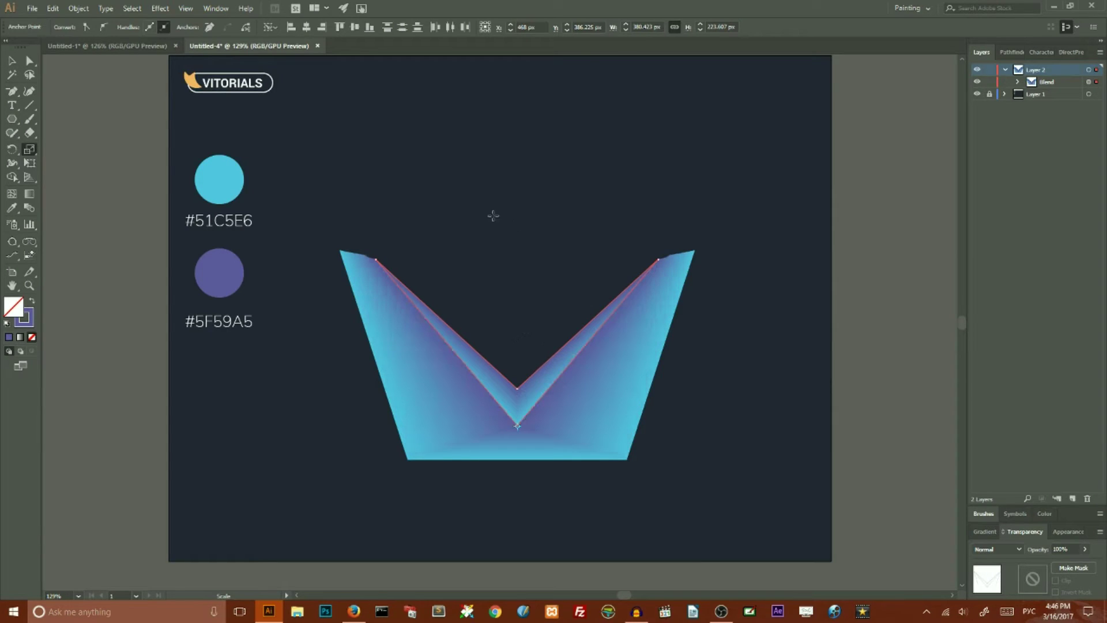
- Resize the whole blend, narrowing it and then enlarging it proportionally
click(13, 61)
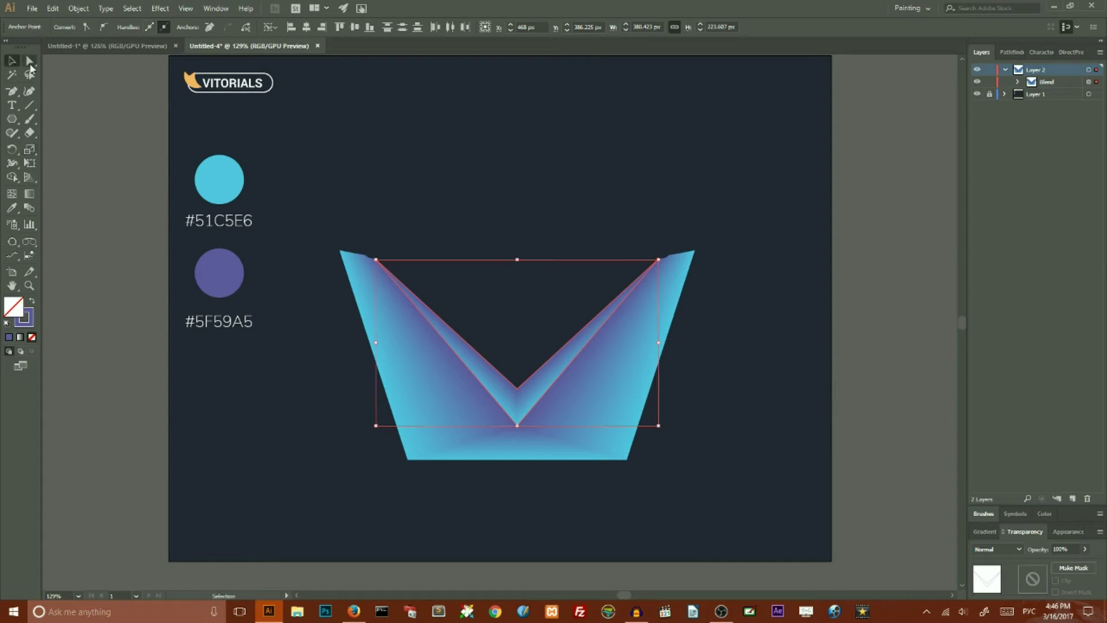
click(701, 221)
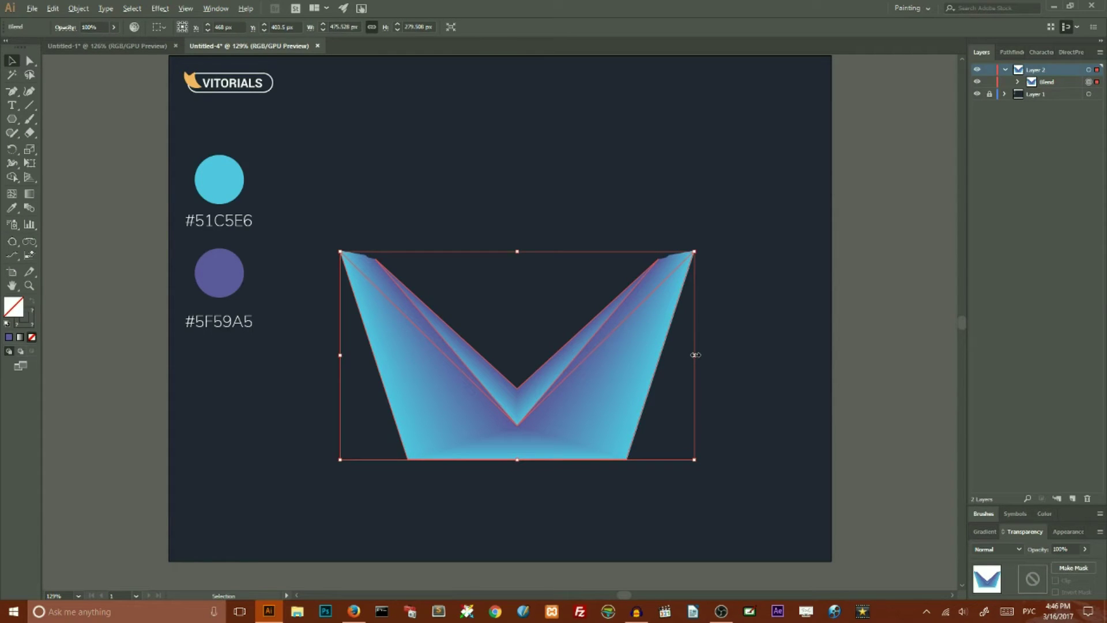
drag(695, 355, 603, 343)
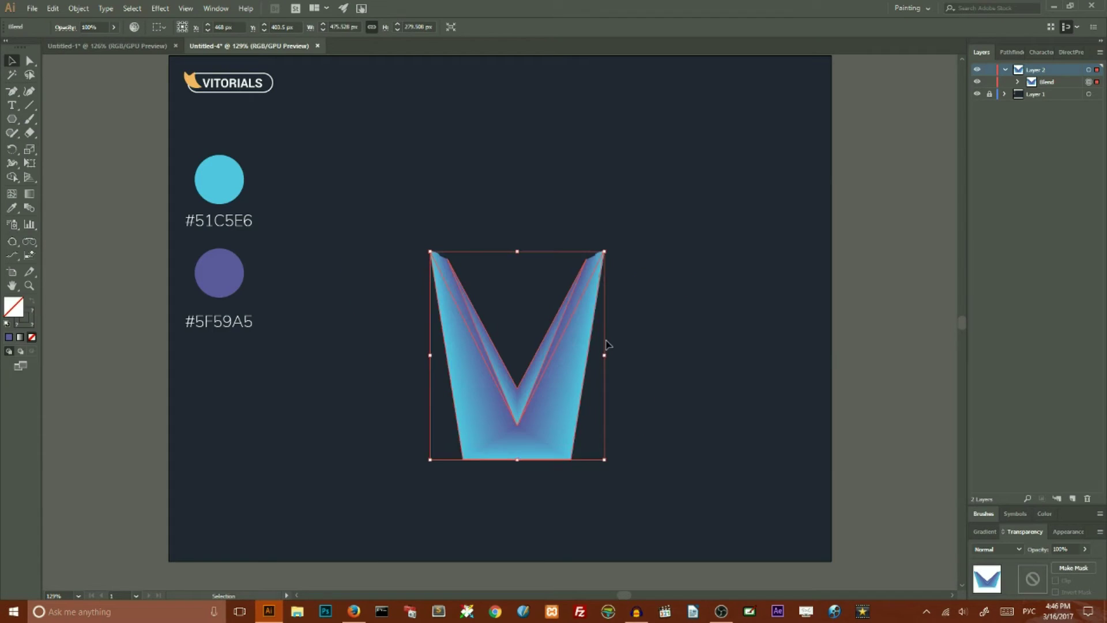
drag(603, 254, 608, 215)
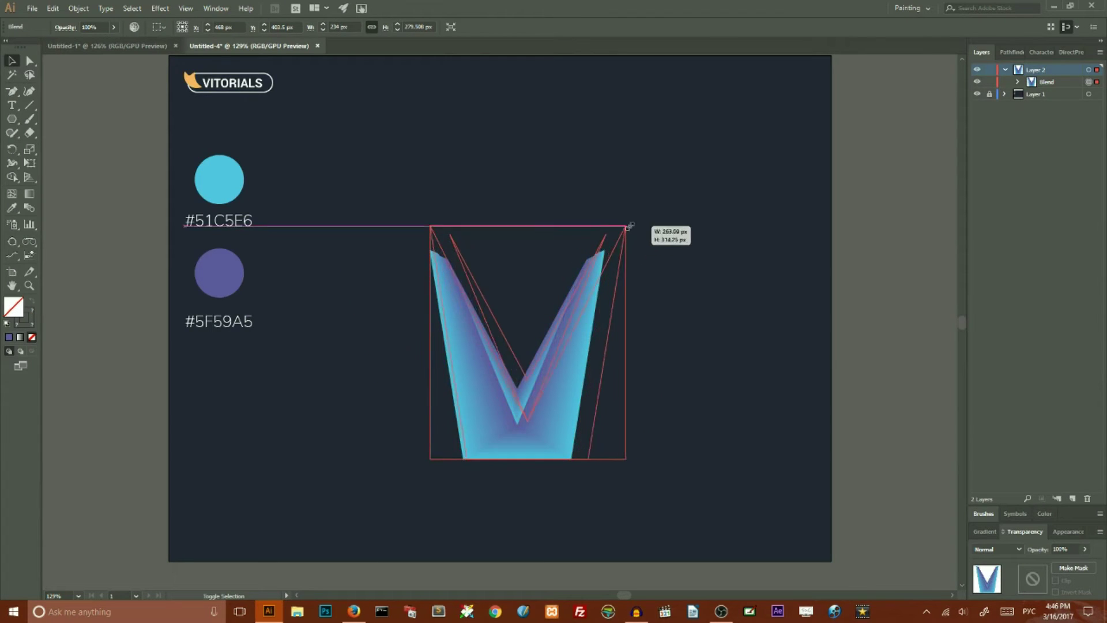
click(691, 312)
click(595, 324)
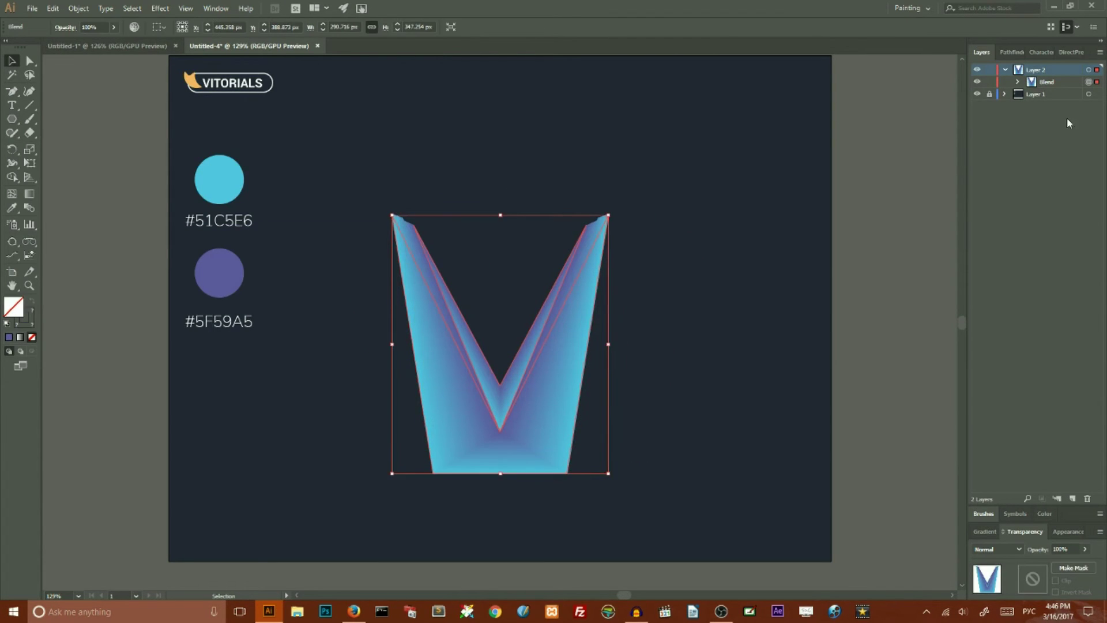
- Expand the blend in the Layers panel to reveal its two source paths
click(1020, 83)
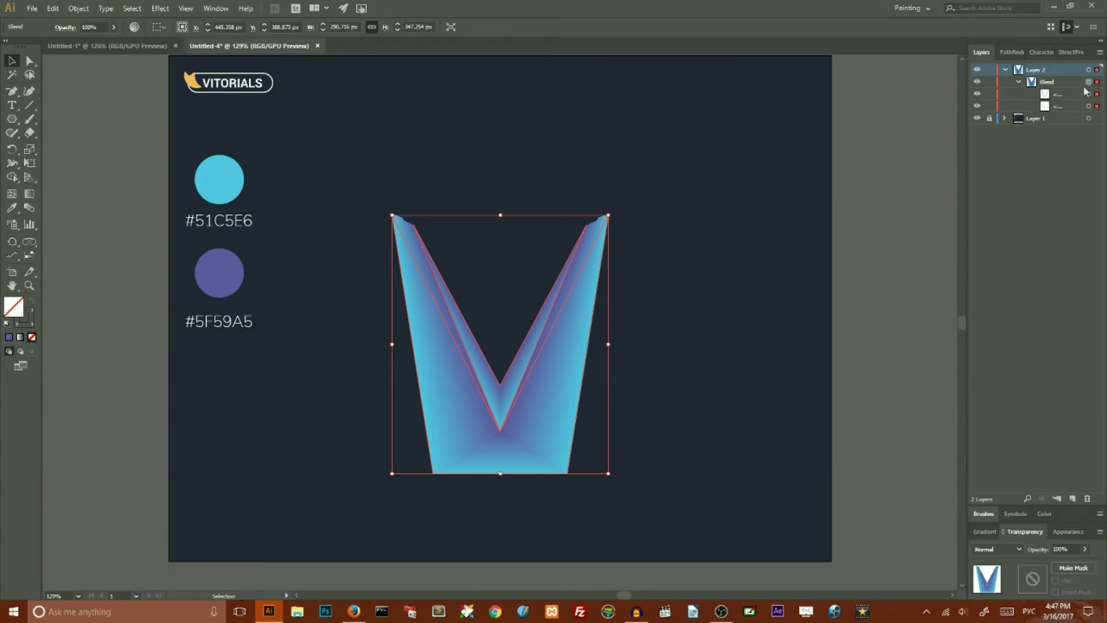
click(1064, 107)
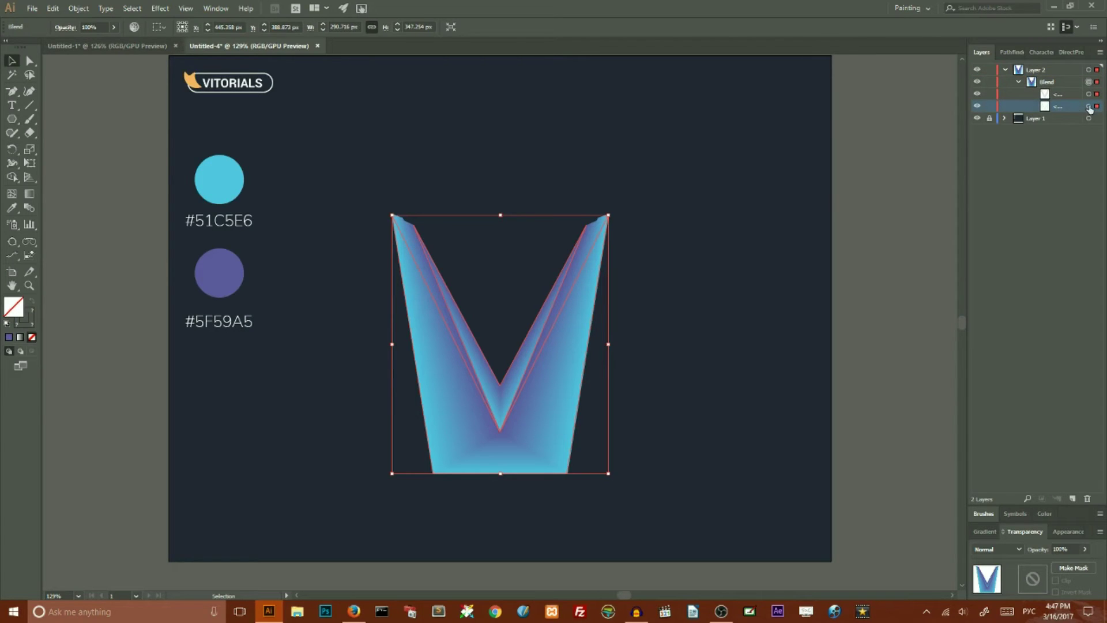
click(1090, 108)
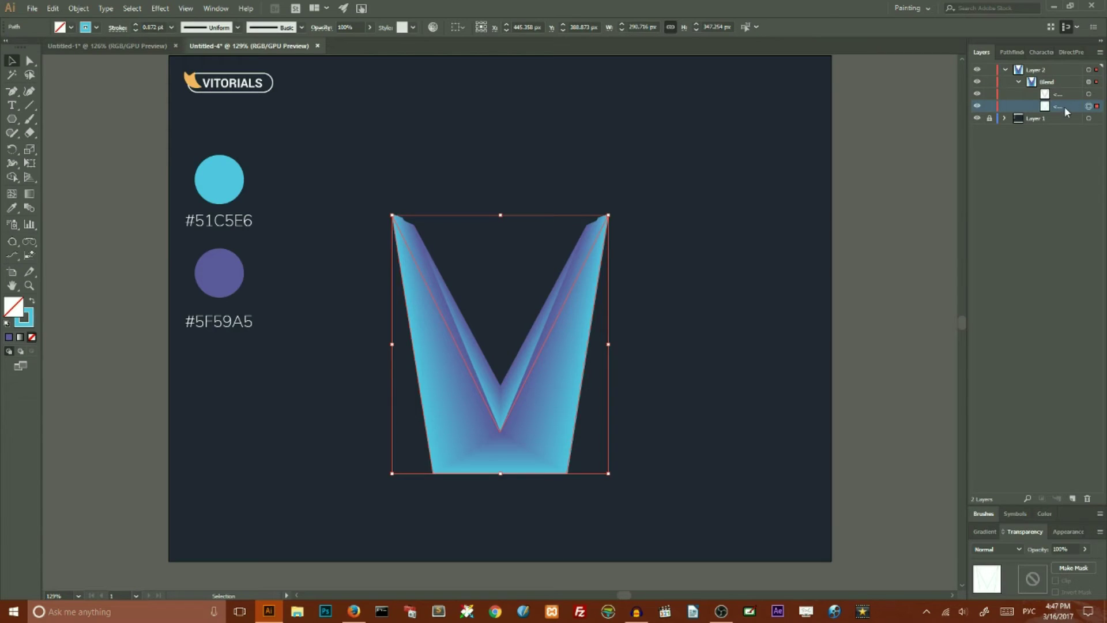
drag(1064, 108, 1063, 93)
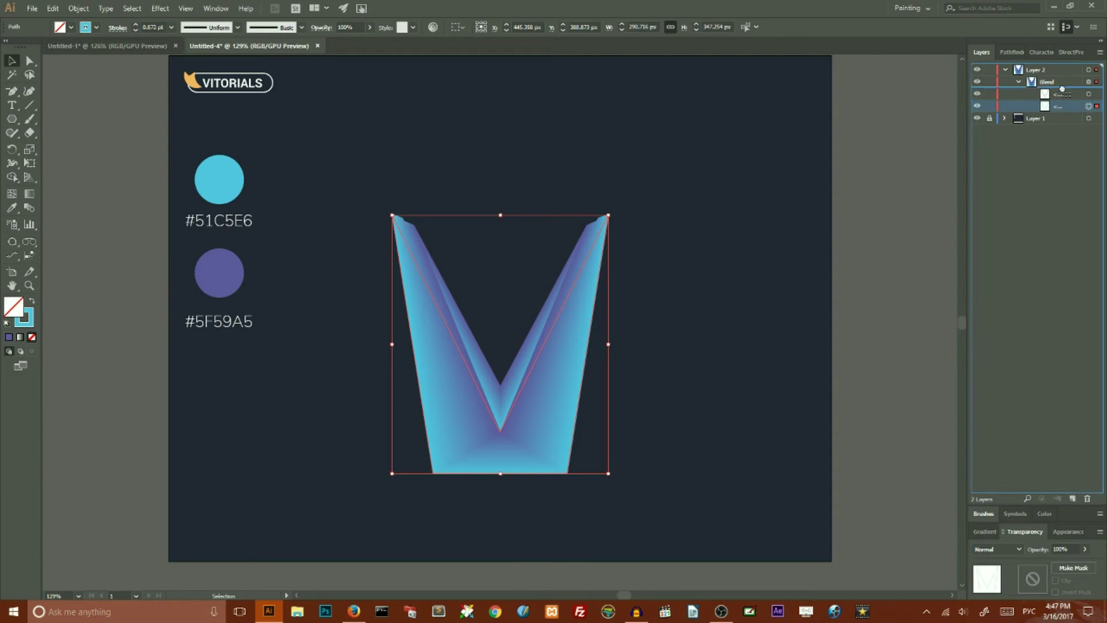
- Scale the two outer bottom anchors horizontally to spread the base into an M
key(a)
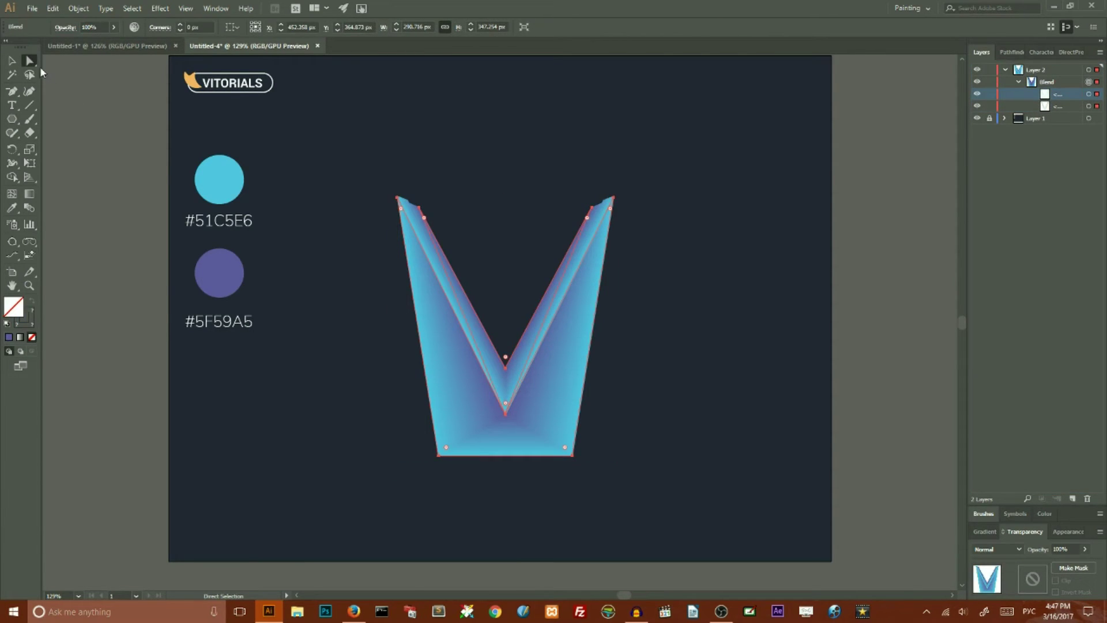
click(439, 456)
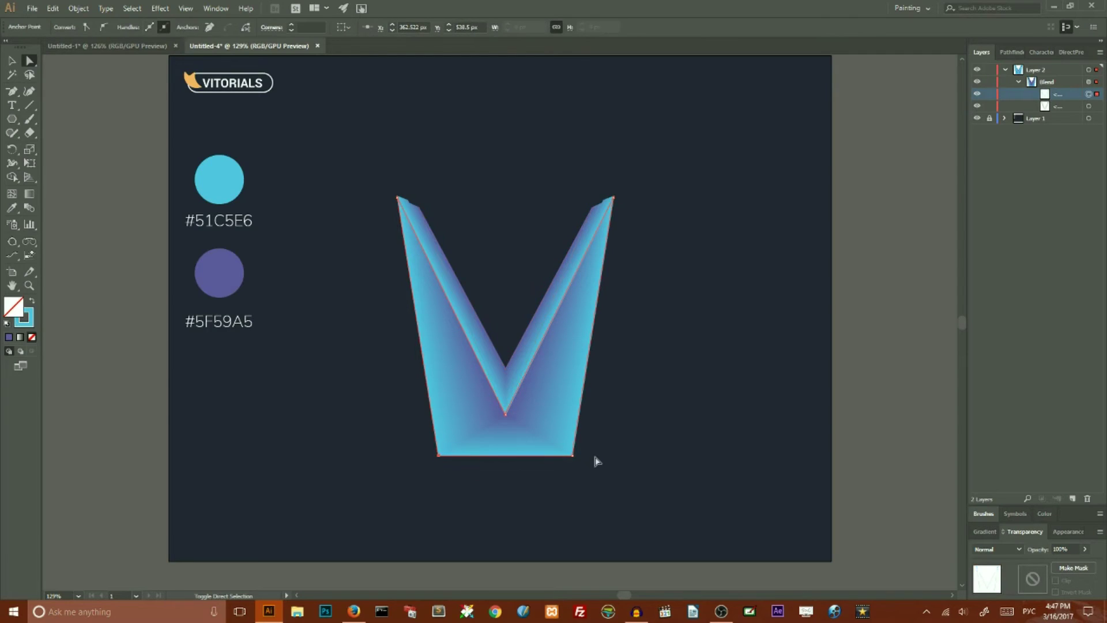
shift+click(573, 456)
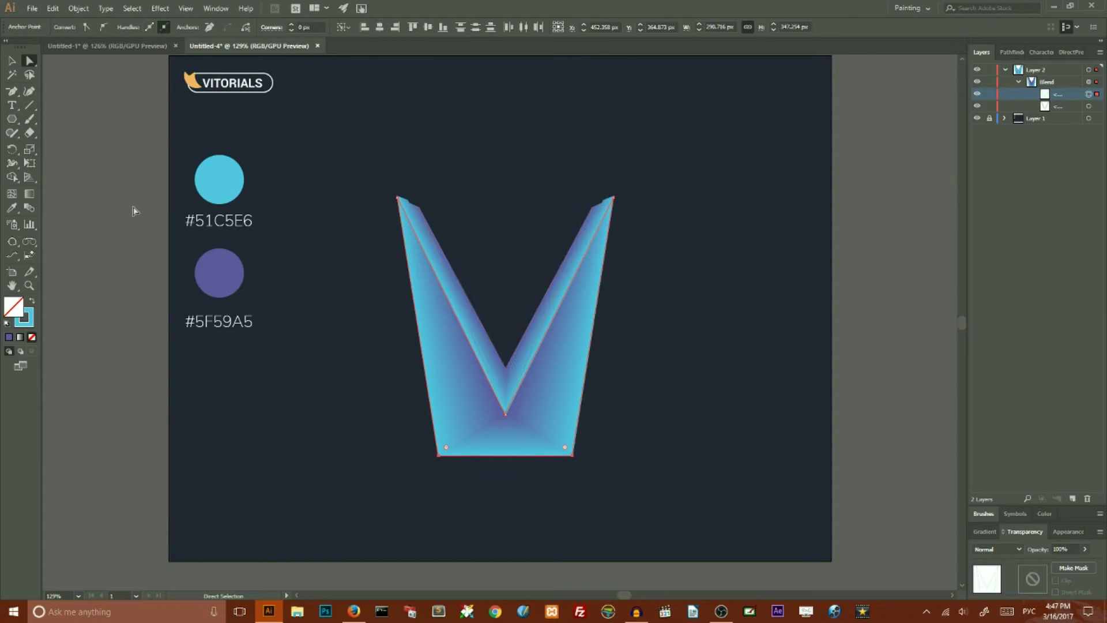
click(30, 150)
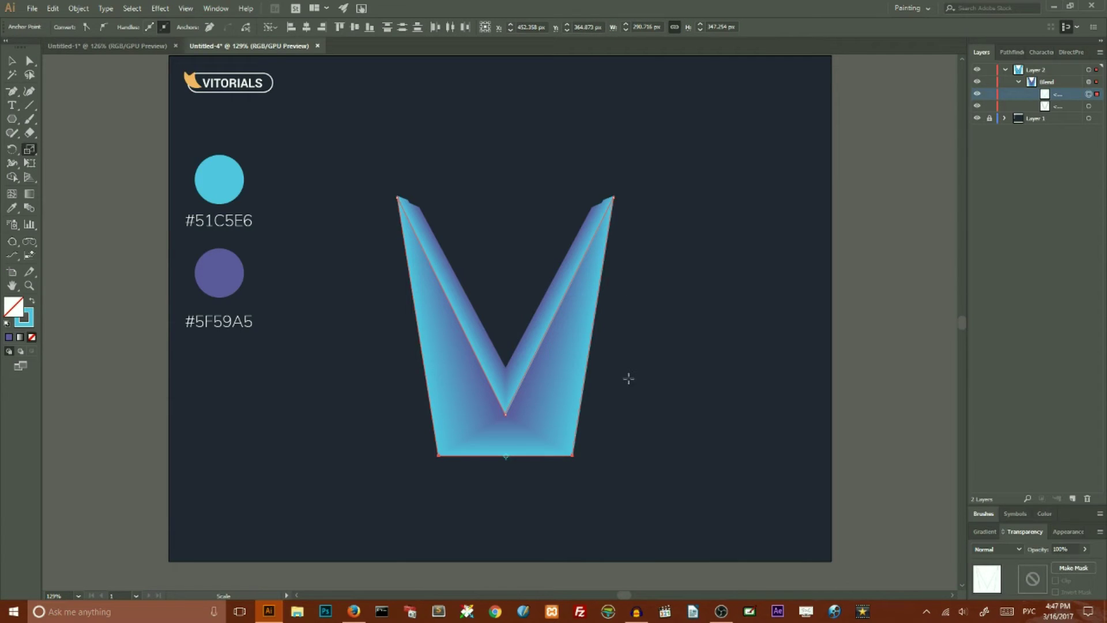
drag(628, 379, 908, 335)
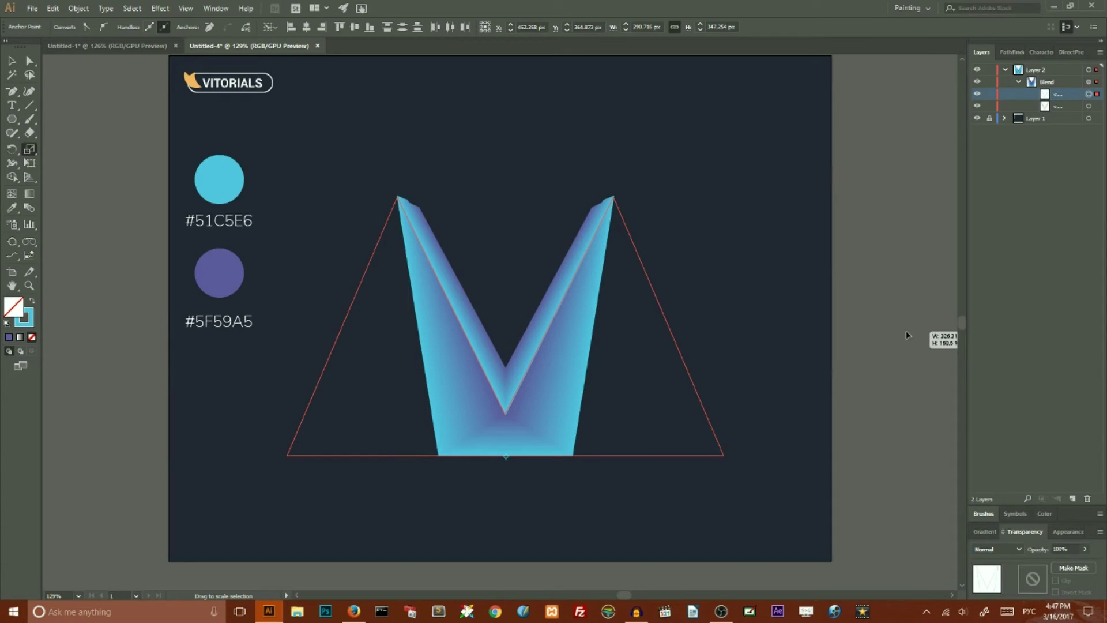
mouse_move(907, 335)
mouse_down()
mouse_move(920, 335)
mouse_move(871, 345)
mouse_up()
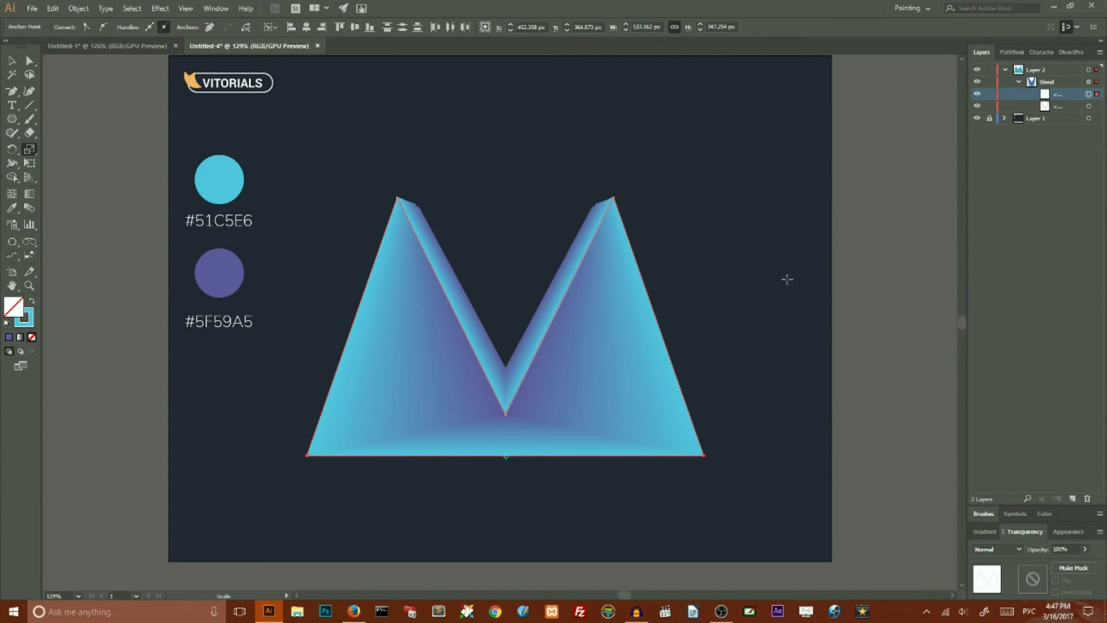
click(29, 60)
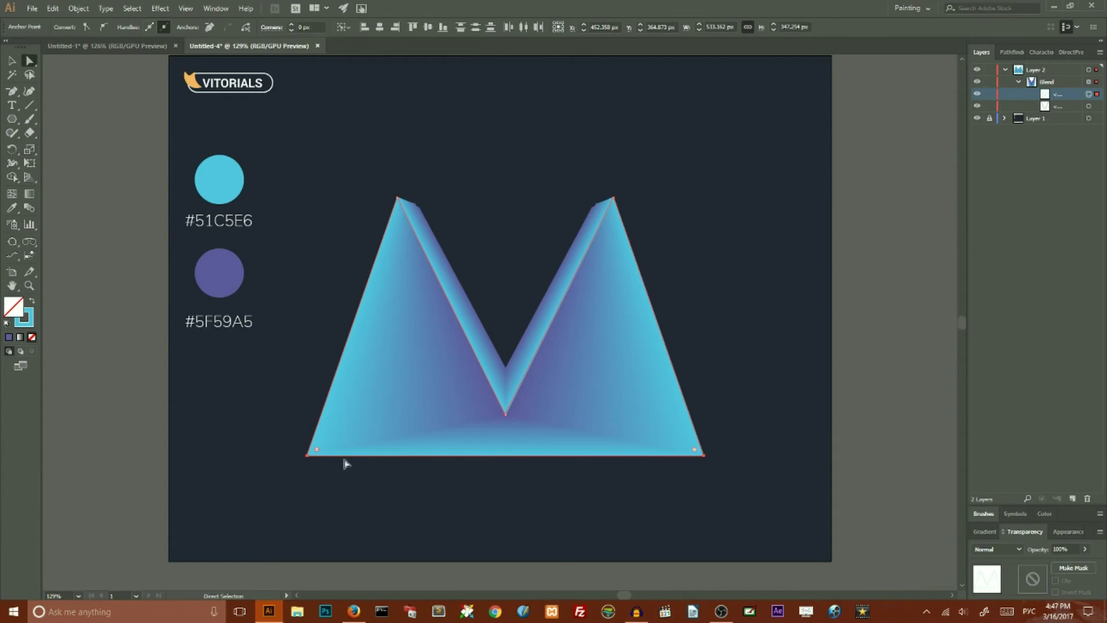
- Run Object > Path > Add Anchor Points twice on the whole M blend
key(v)
click(380, 254)
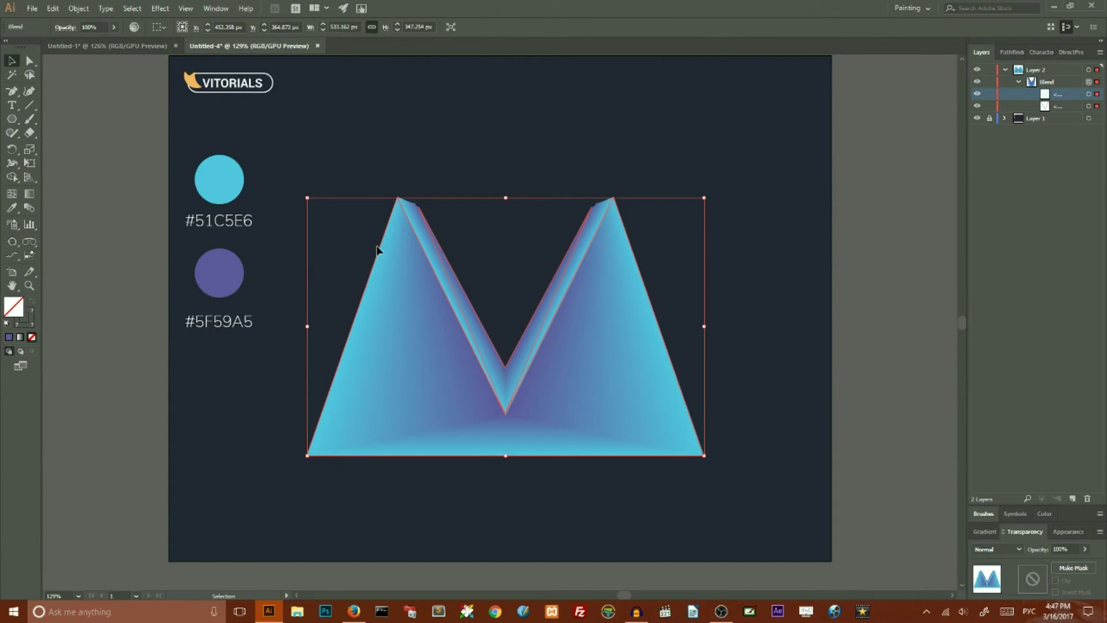
click(79, 8)
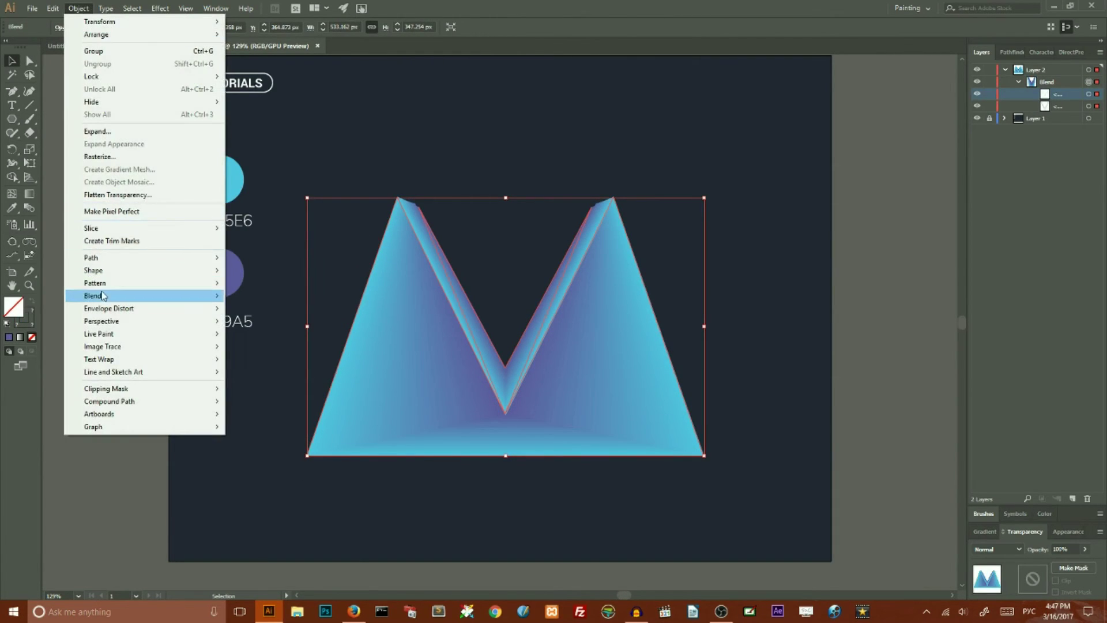
mouse_move(91, 257)
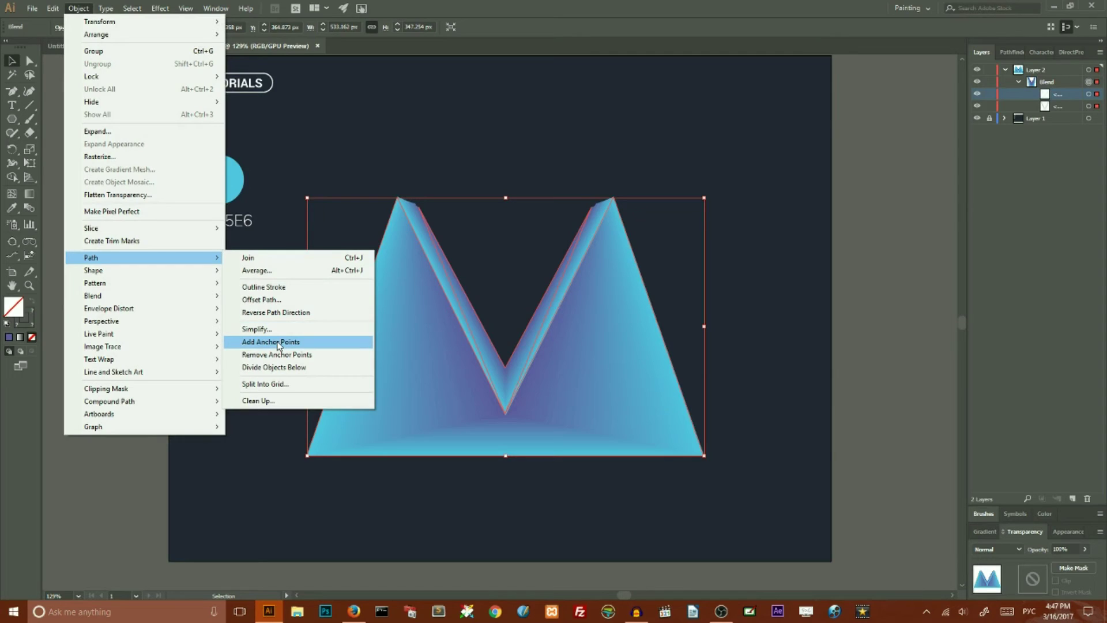
click(279, 342)
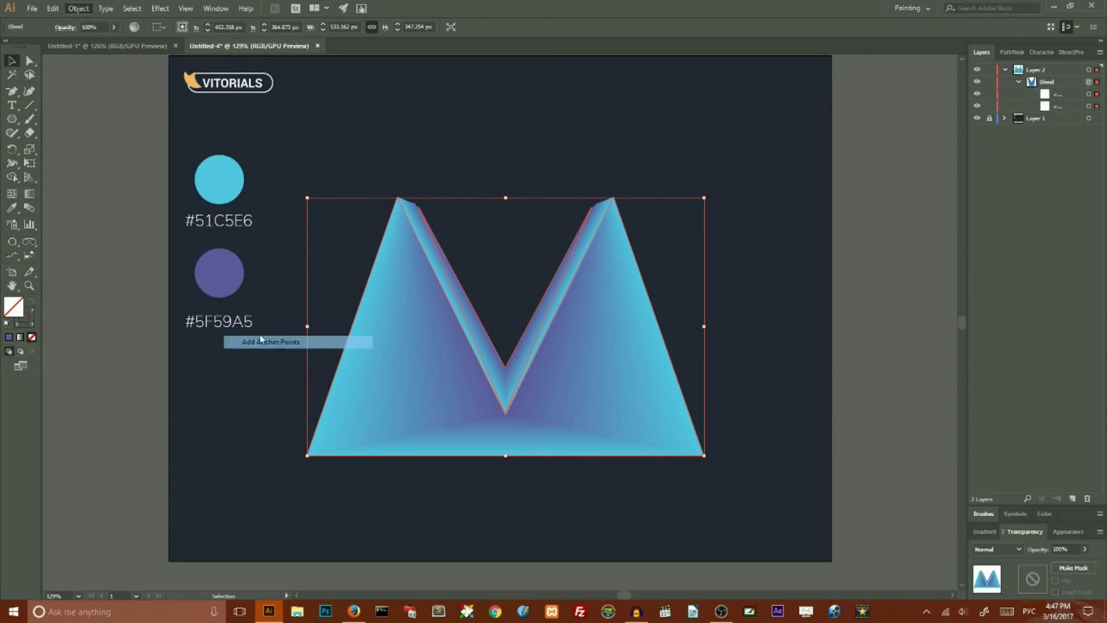
click(78, 8)
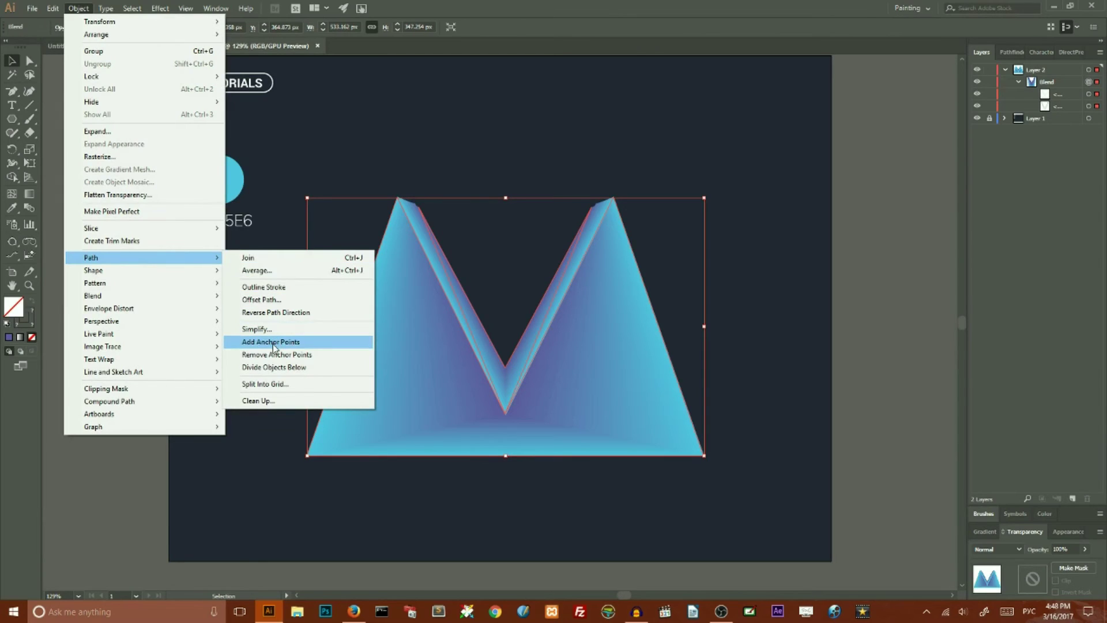
click(274, 343)
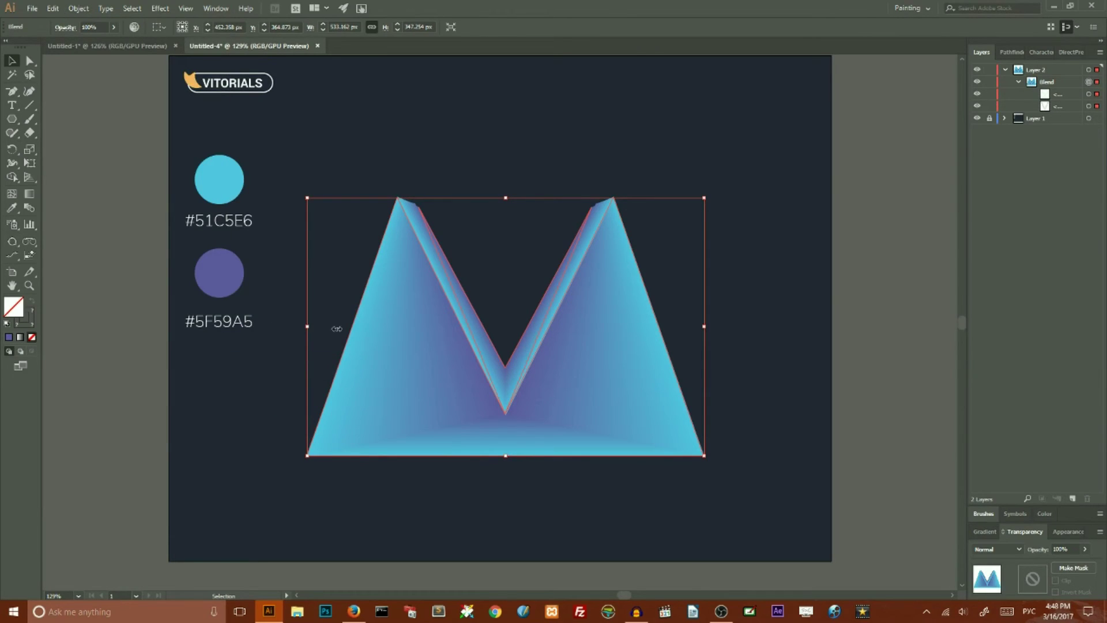
key(a)
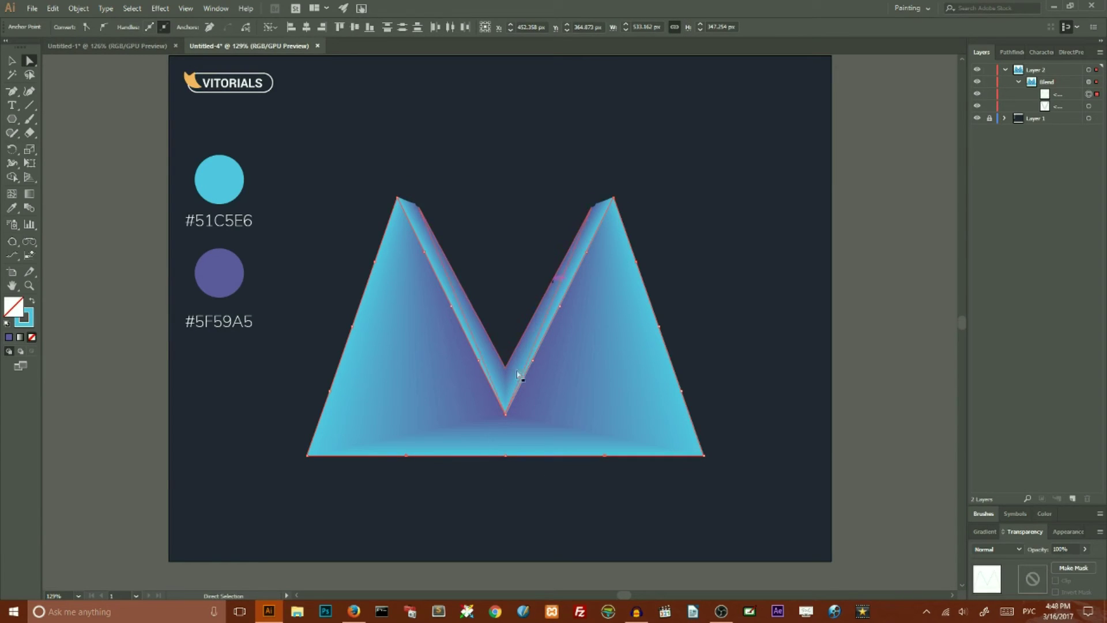
- Raise the two selected bottom-edge anchors about 195 px
click(606, 456)
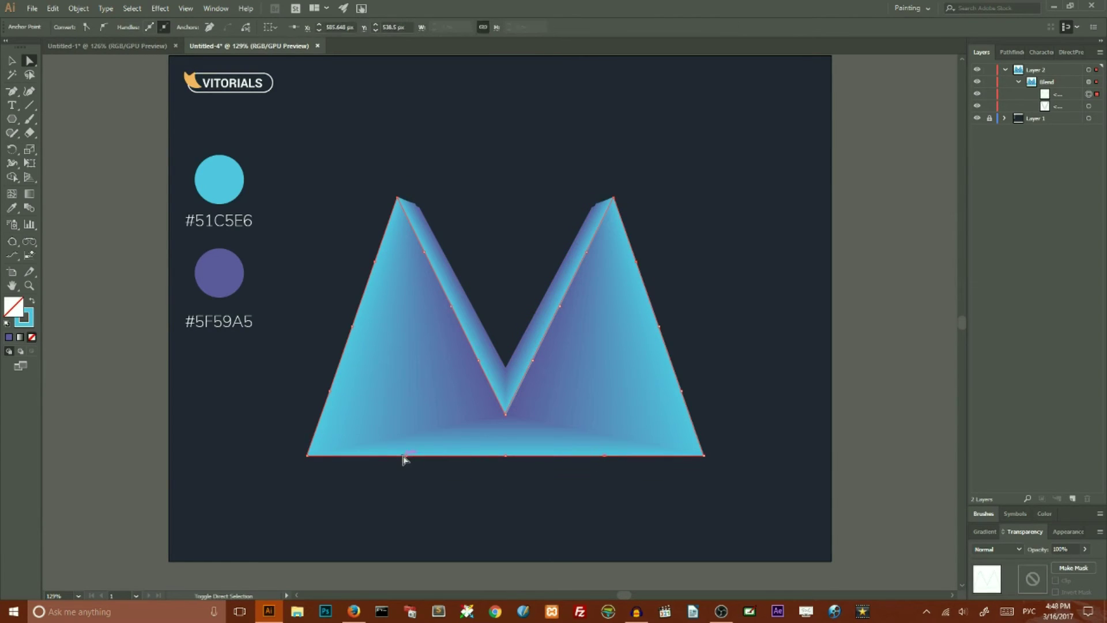
shift+click(404, 457)
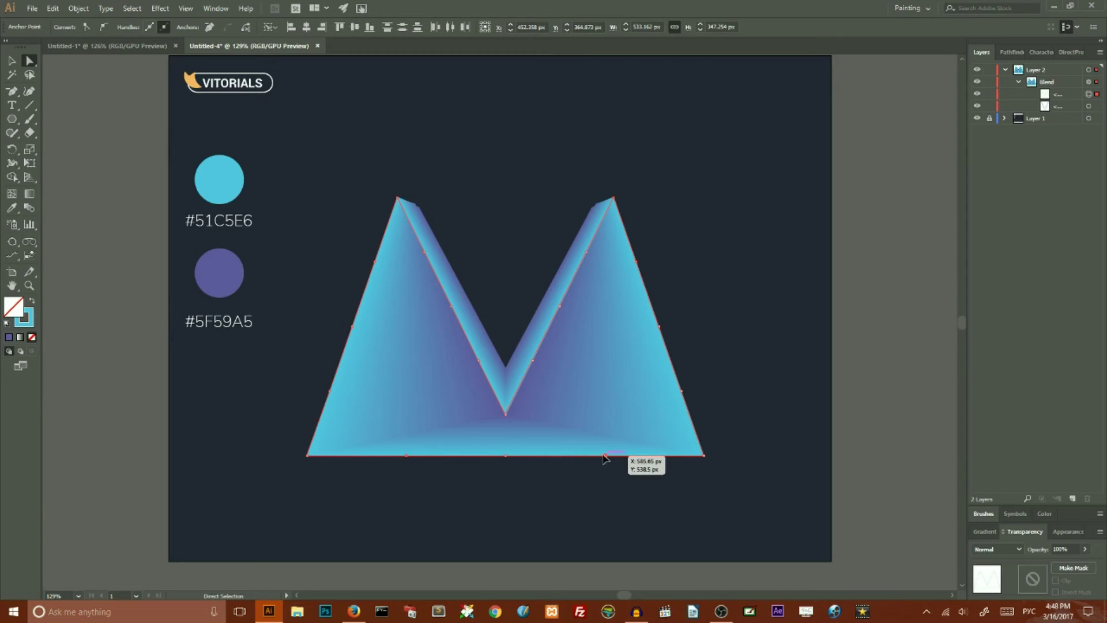
mouse_move(605, 459)
mouse_down()
mouse_move(596, 316)
mouse_move(604, 280)
mouse_up()
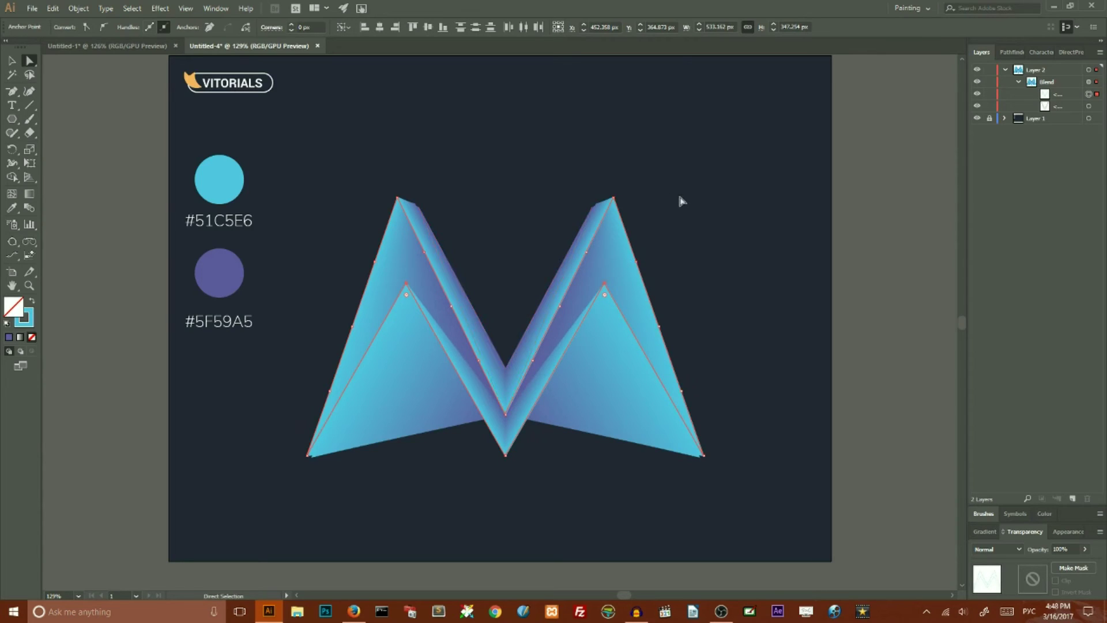
- Curve the legs' bottom edges with the Anchor Point tool, undoing the second curve
click(12, 90)
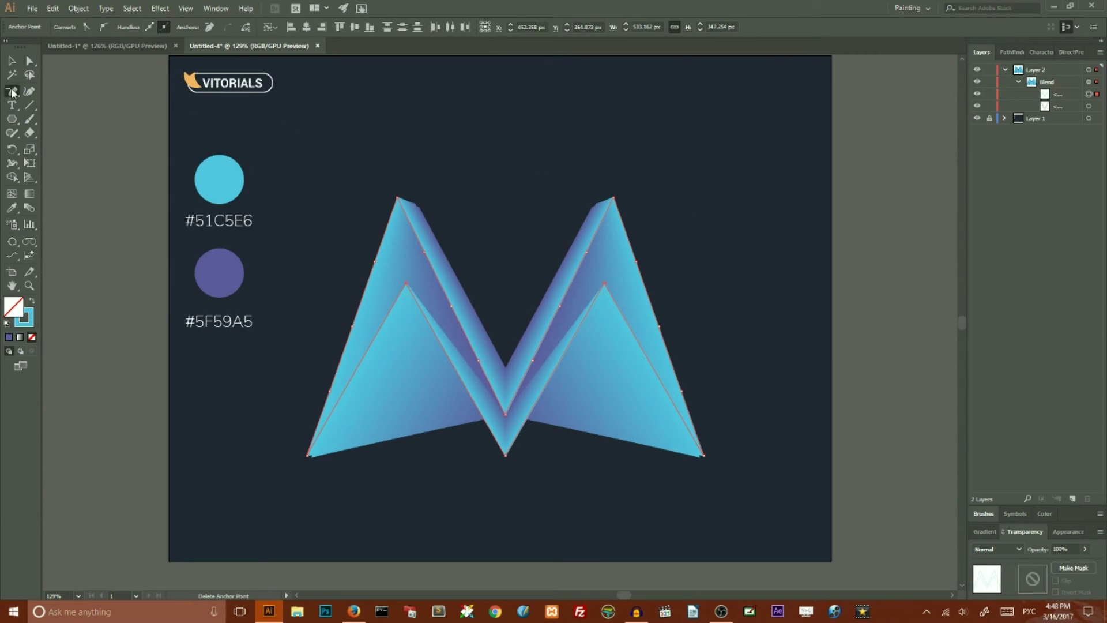
click(343, 390)
click(374, 303)
key(ctrl+z)
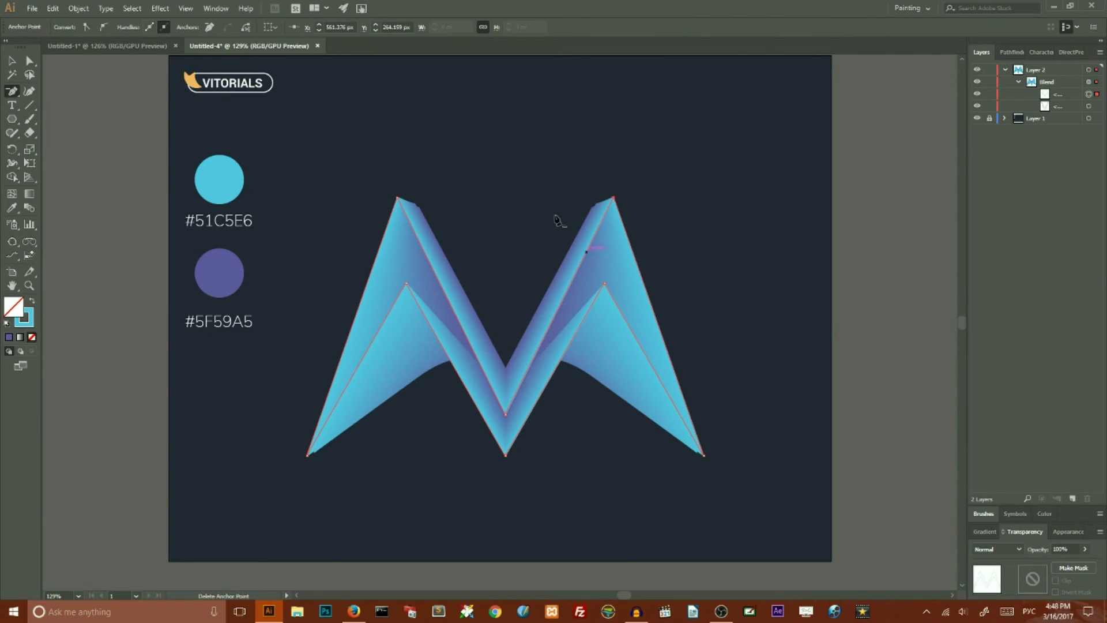
- Nudge the inner V's two peak anchors down
click(433, 212)
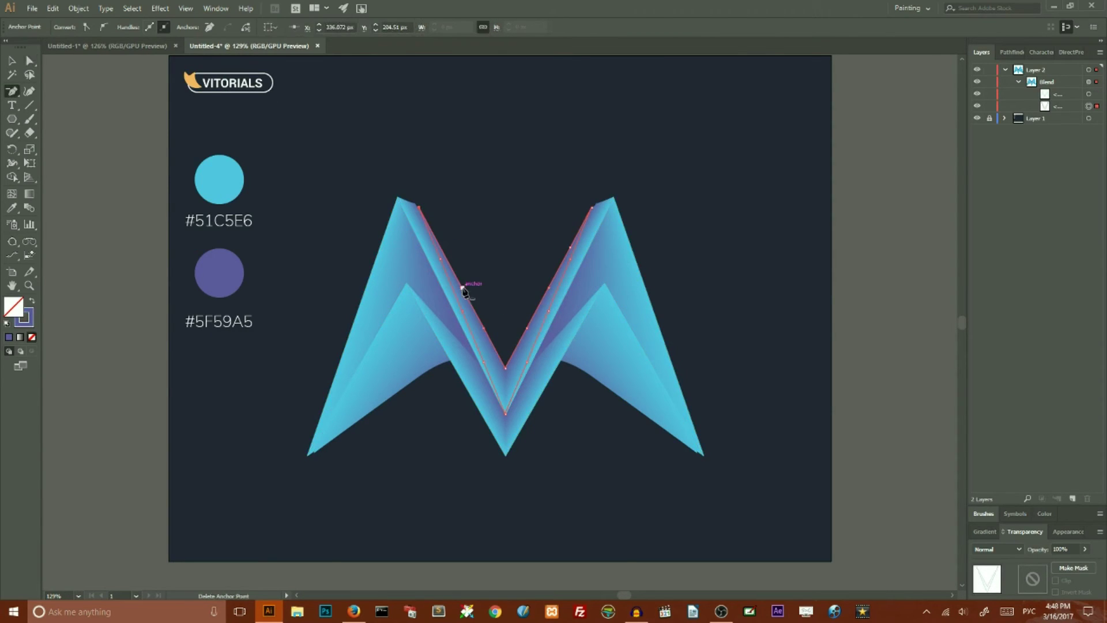
click(28, 61)
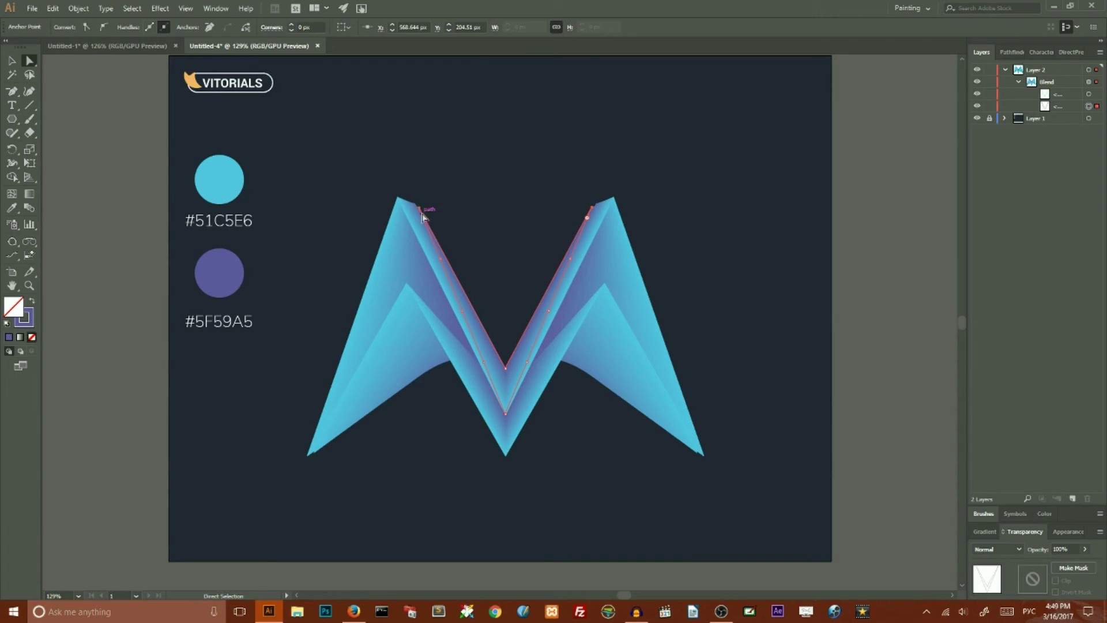
click(424, 214)
shift+click(593, 210)
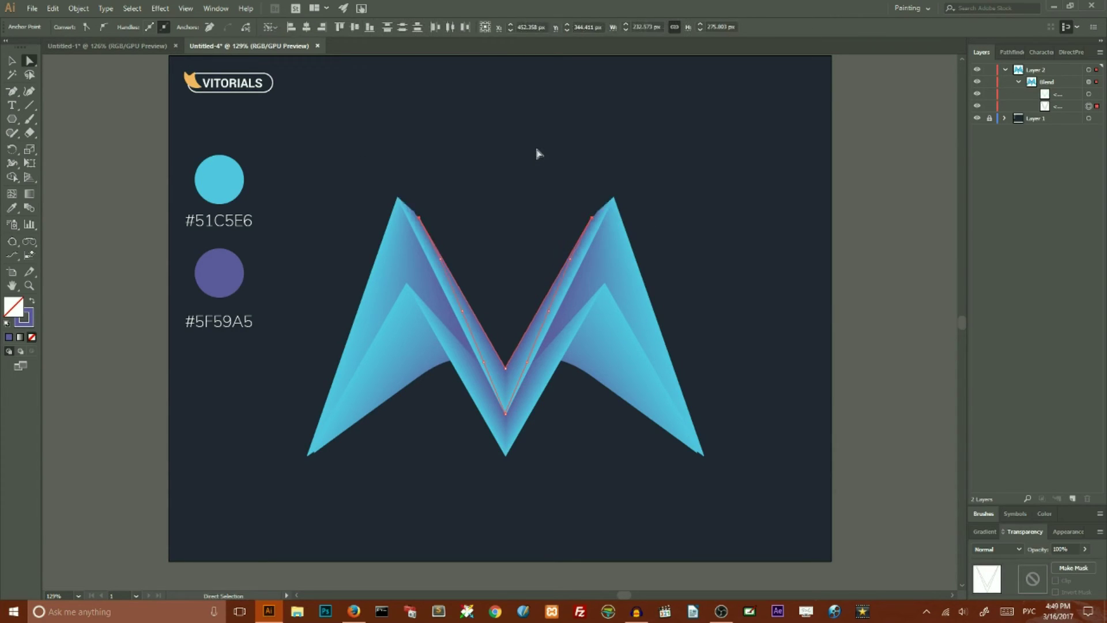
key(Down)
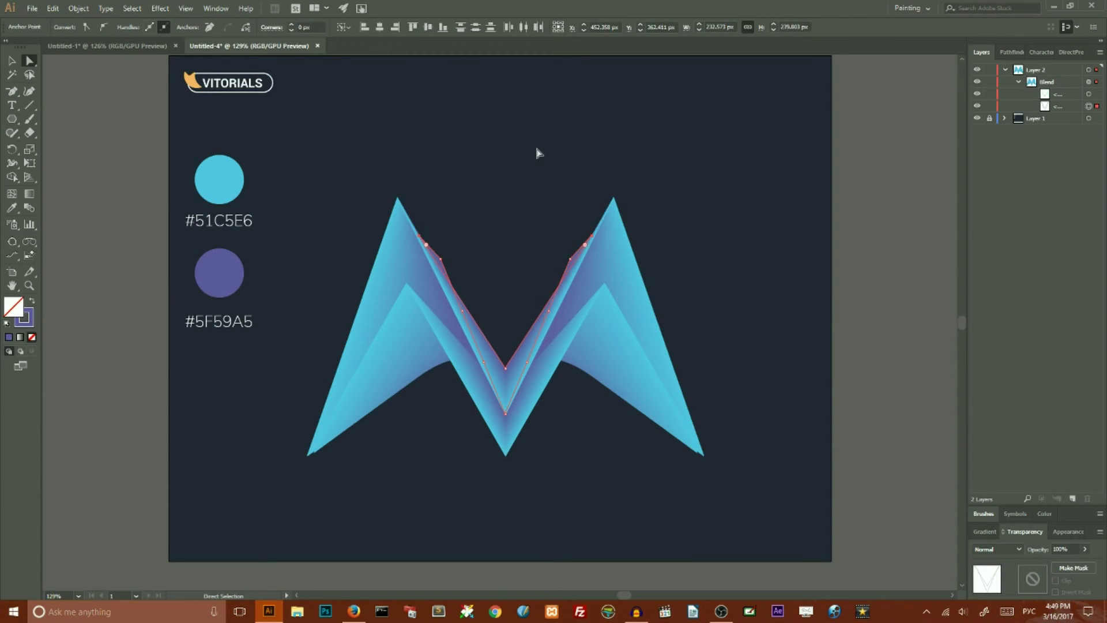
- Delete an extra anchor on the V's left edge and clear the selection
click(14, 91)
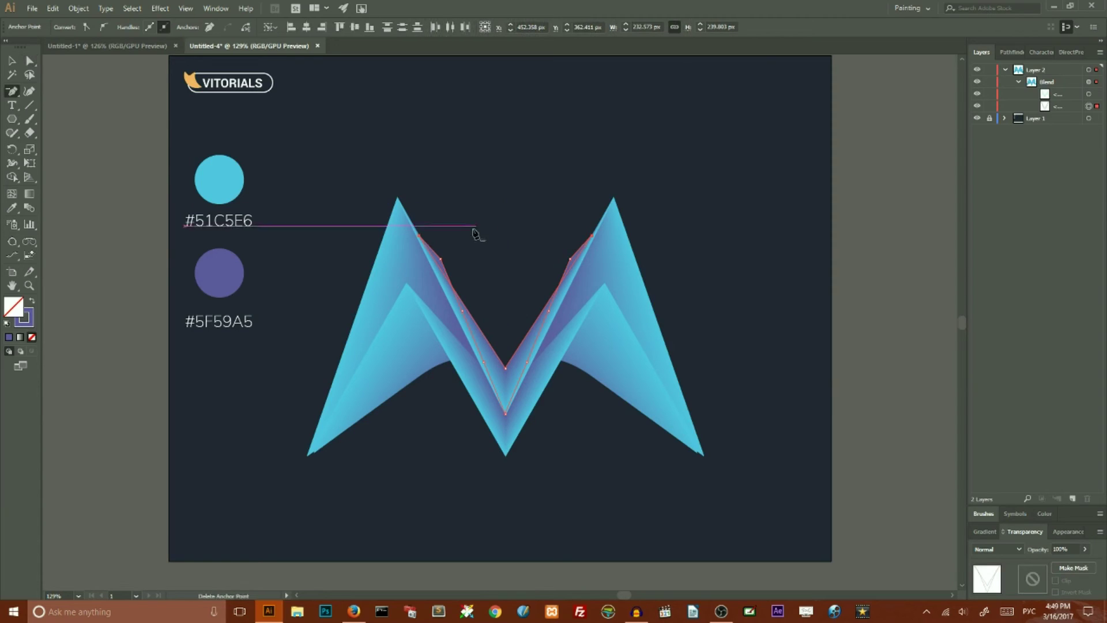
click(440, 258)
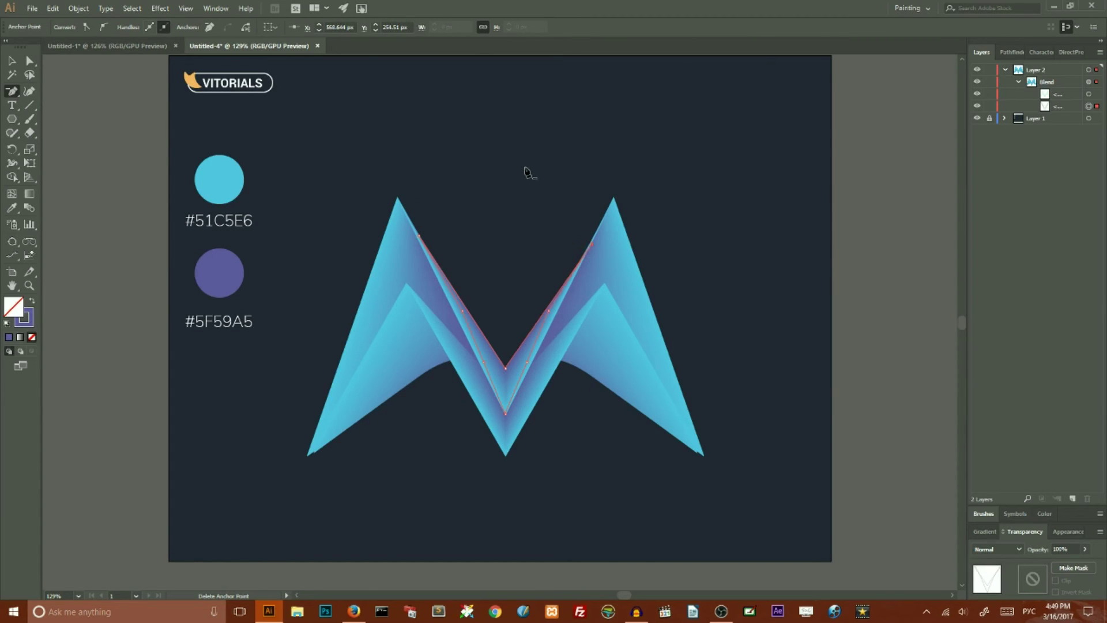
click(13, 62)
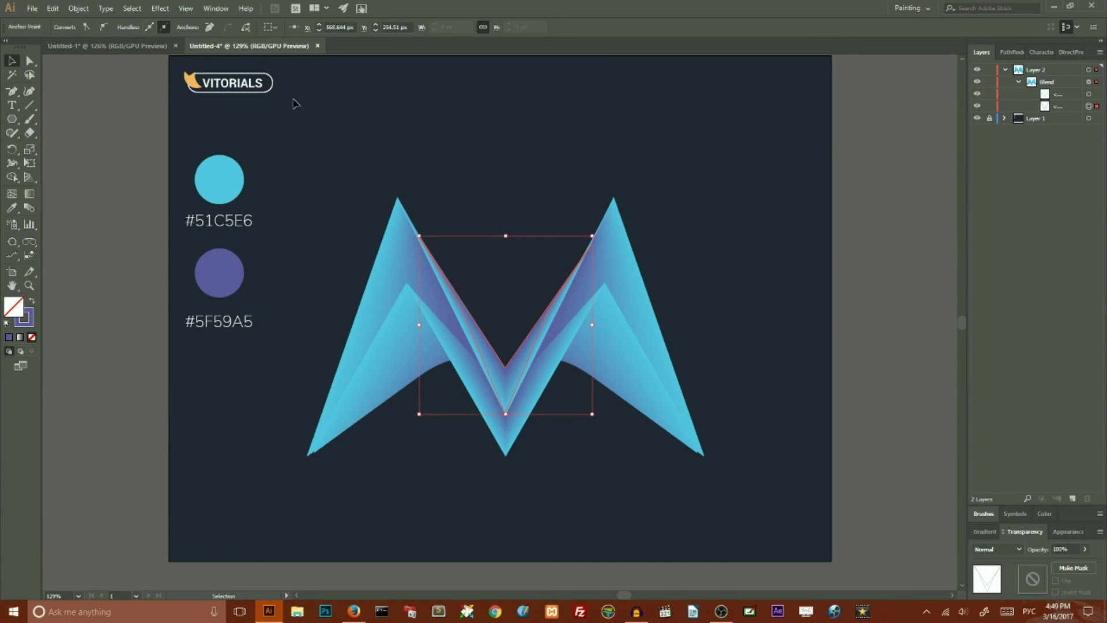
click(293, 119)
- Scale the inner folded path of the M slightly smaller with the Scale tool
key(a)
click(505, 363)
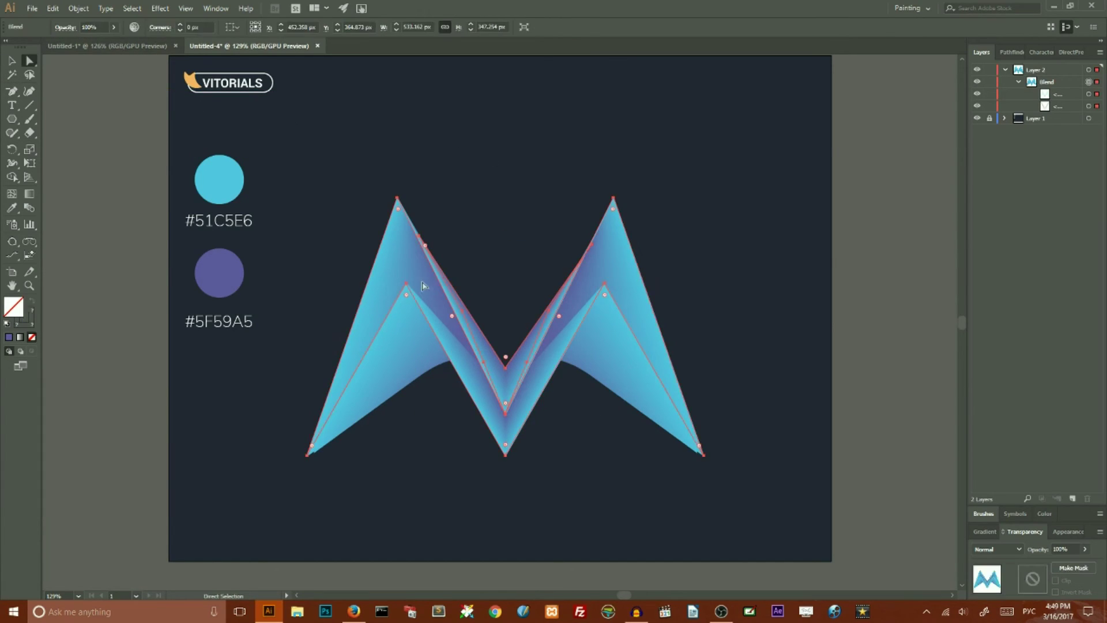
click(603, 288)
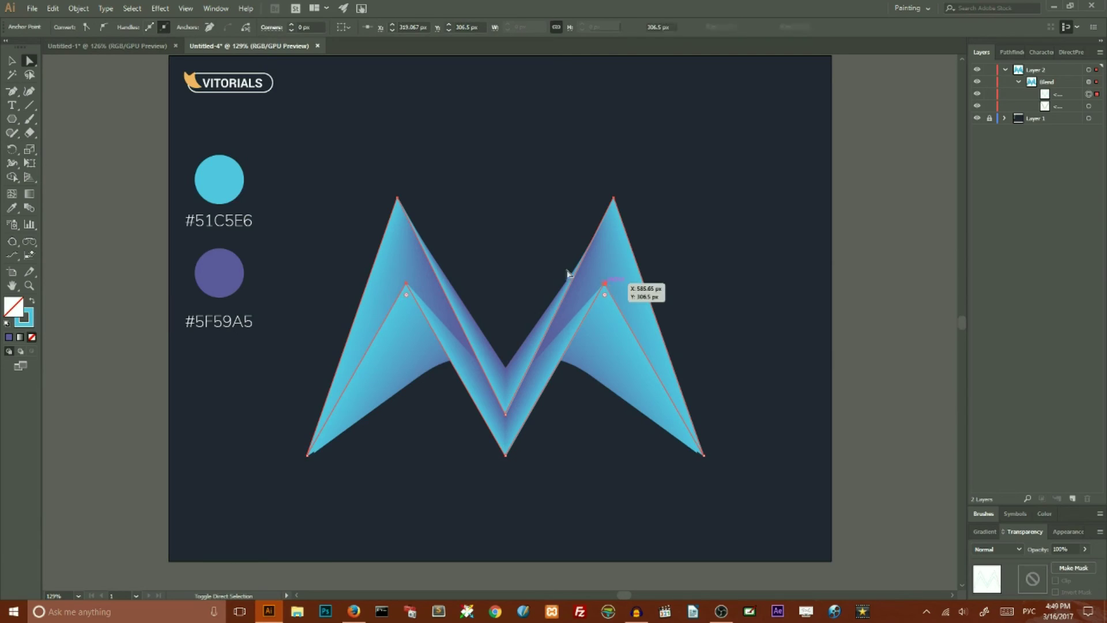
click(608, 291)
click(30, 149)
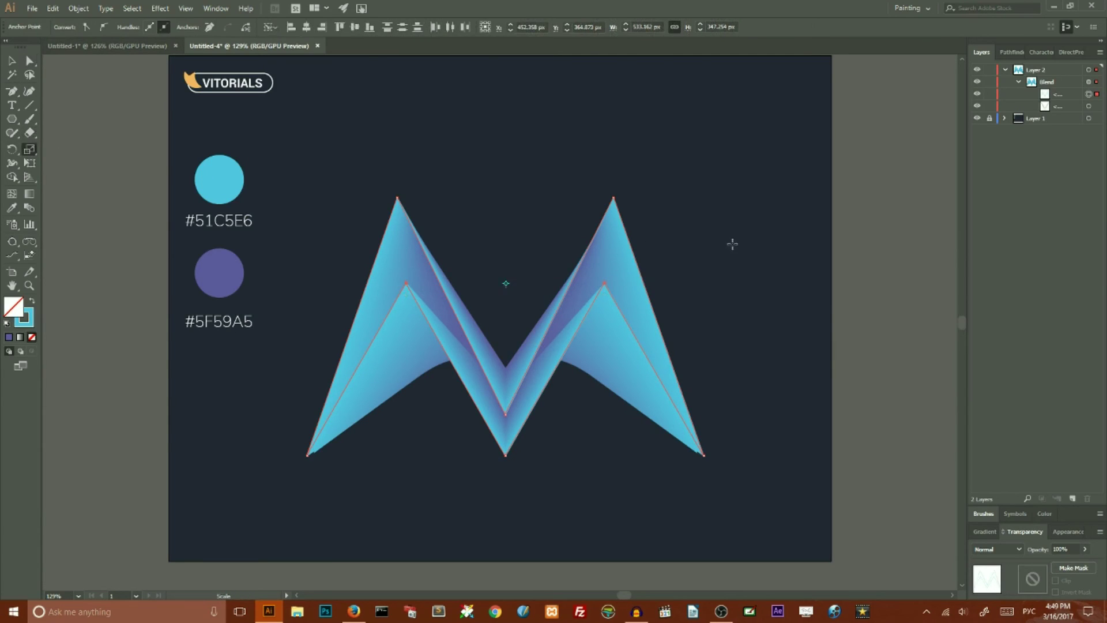
drag(732, 245, 693, 226)
- Clear the selection and select the M's bottom centre anchor
click(12, 61)
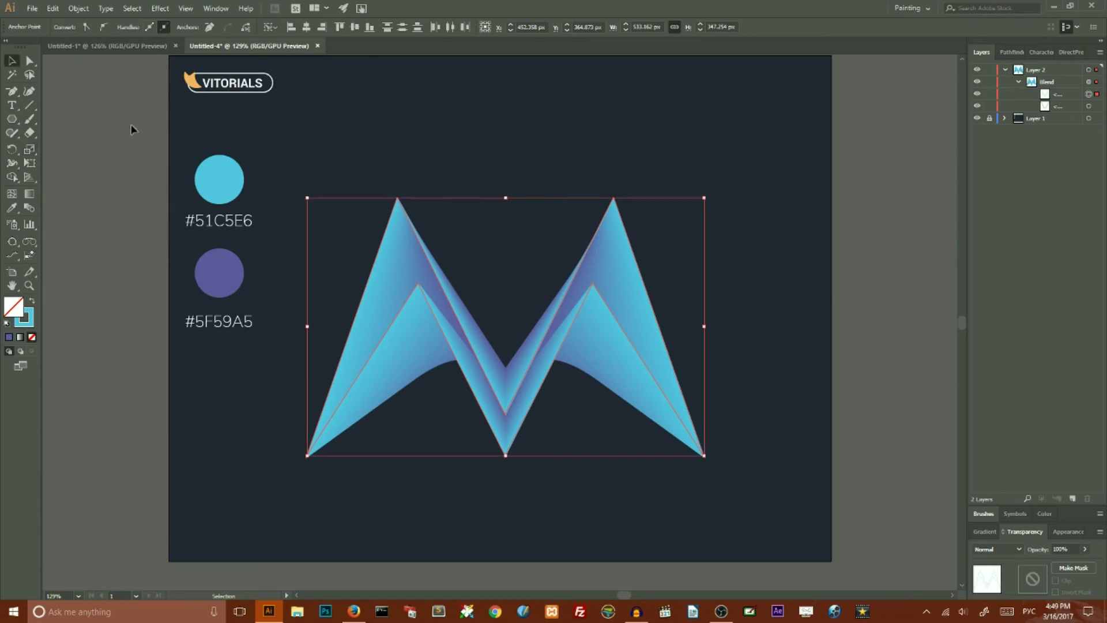
click(151, 162)
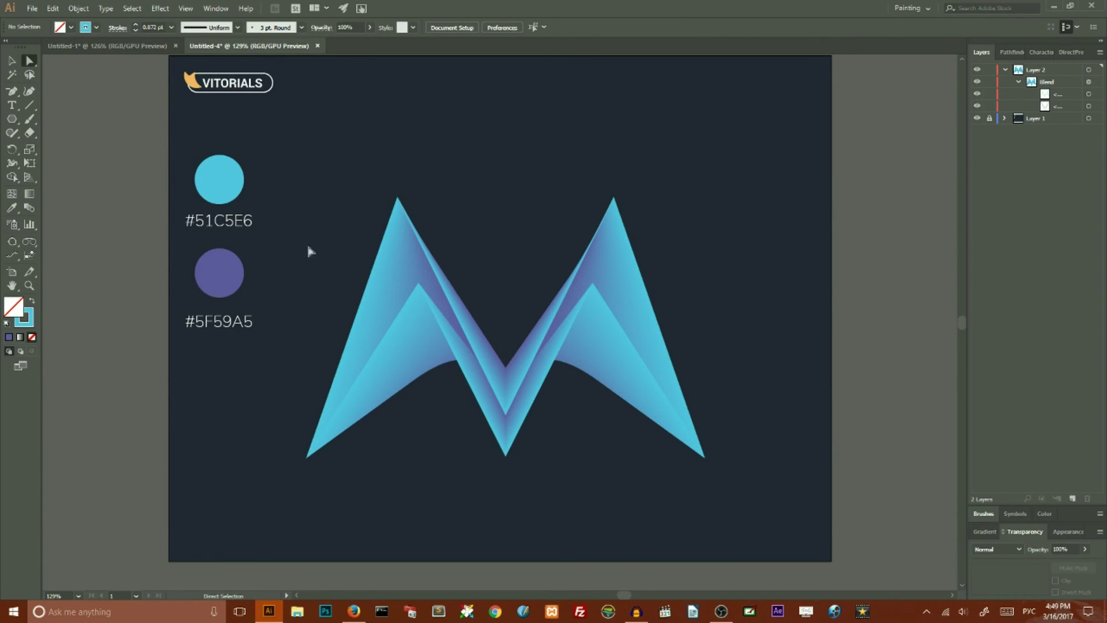
click(505, 455)
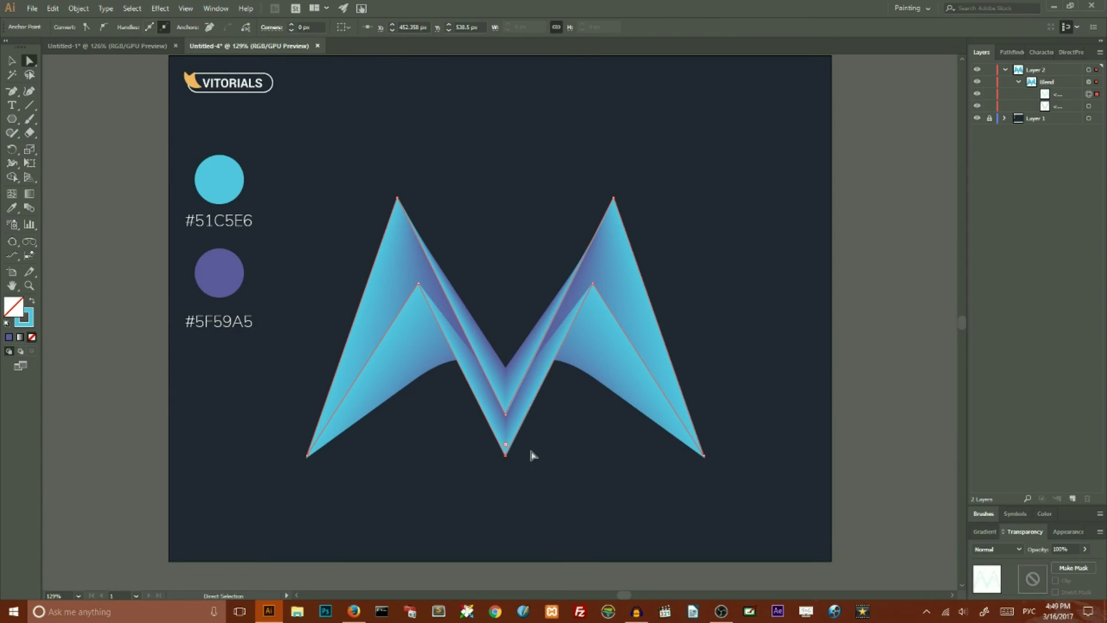
- Nudge the bottom centre anchor up three arrow-key steps to shallow the central V
key(Up)
key(Up)
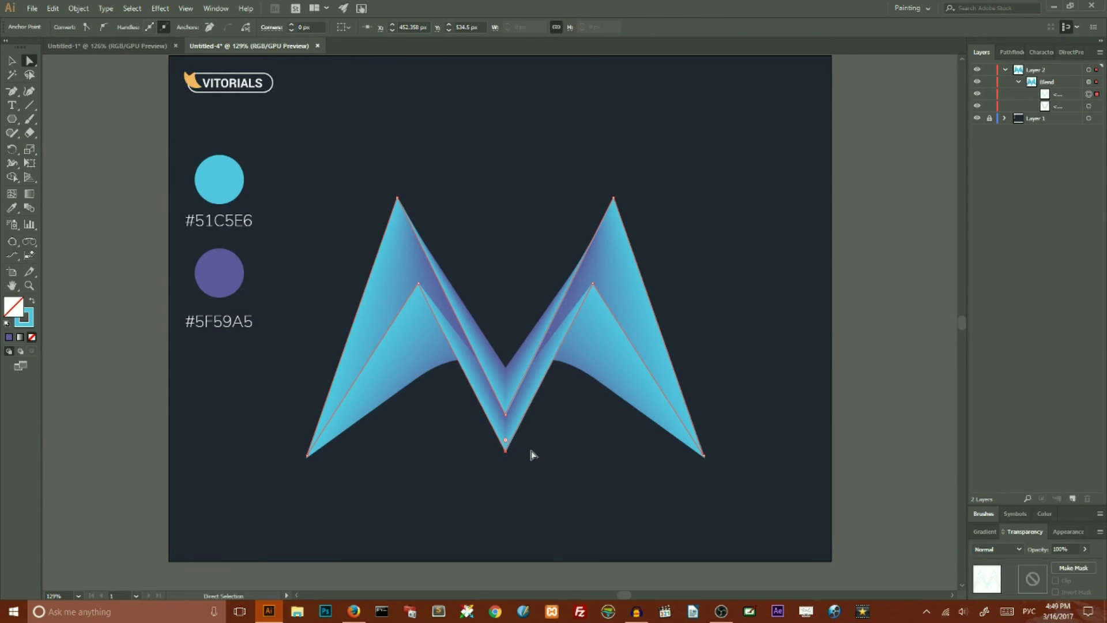
key(Up)
key(Up)
key(Up)
key(Up)
key(Up)
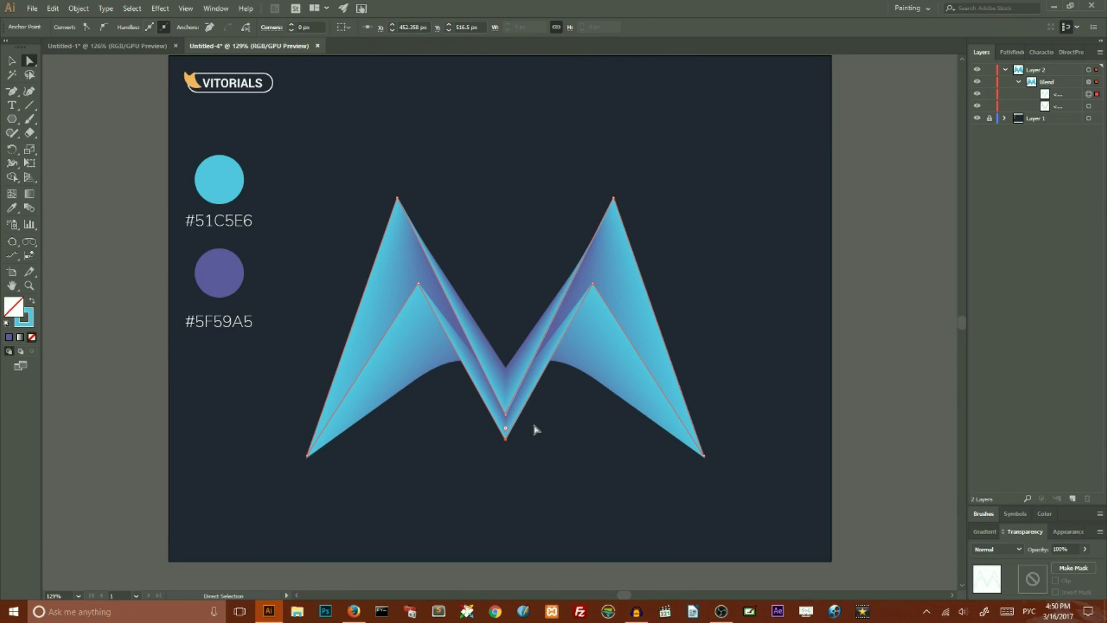
key(Up)
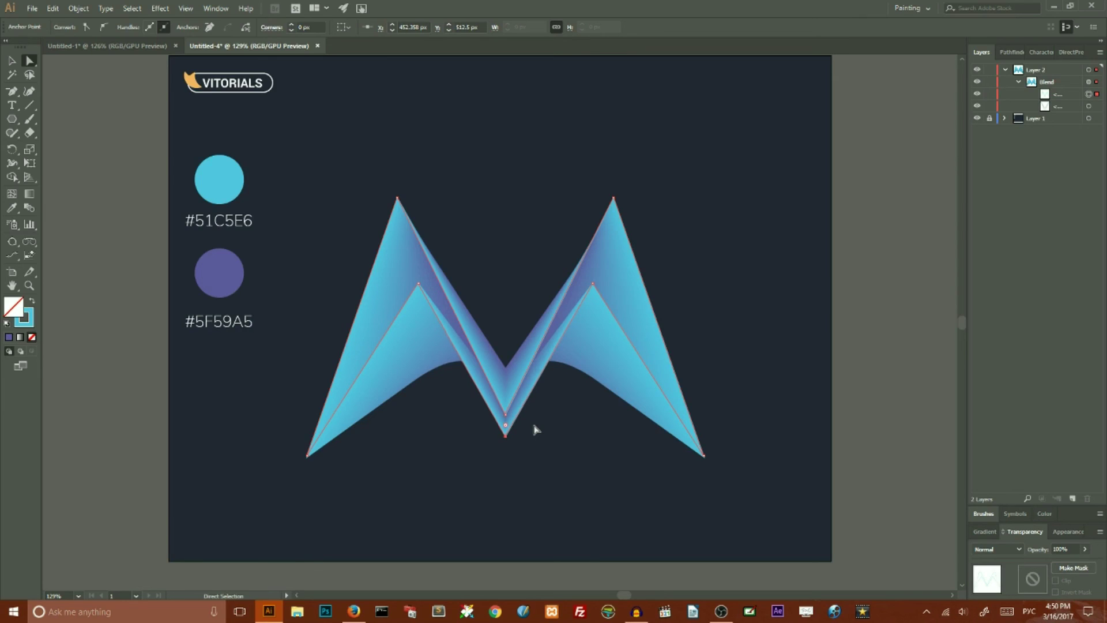